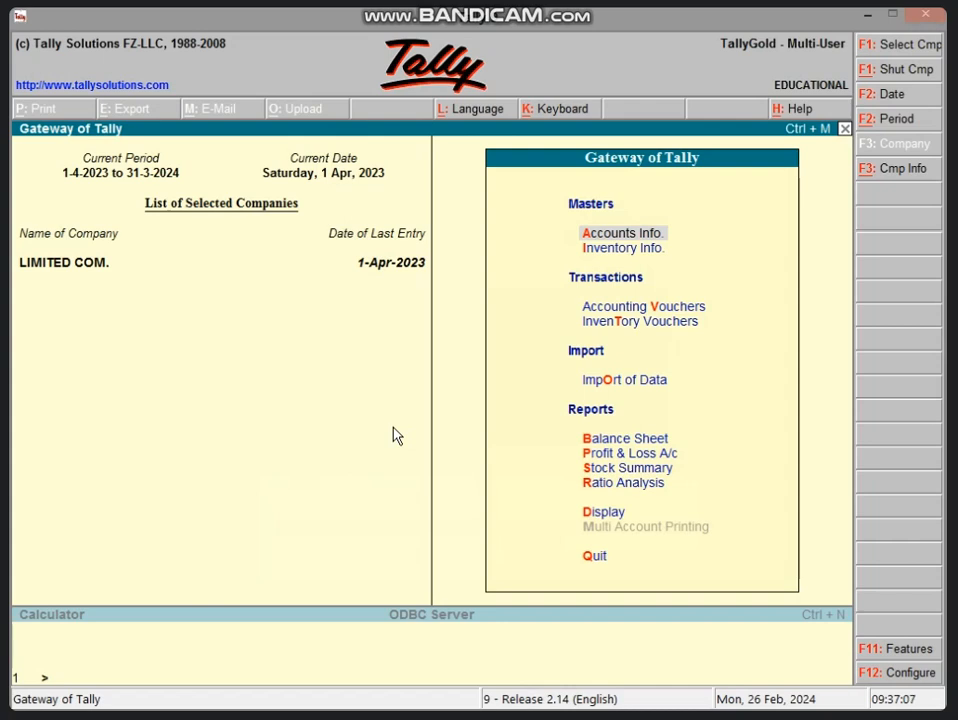
Step: Load the company ICIC 23 from the list of companies in C:\Tally\Data
{"action": "key", "text": "alt+F3"}
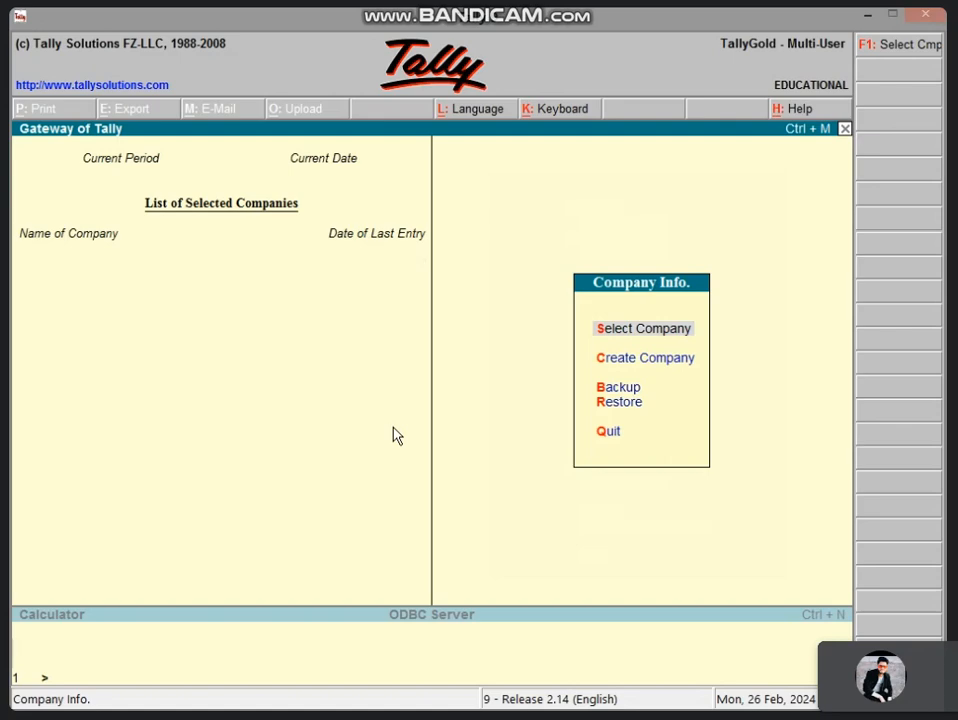
{"action": "key", "text": "Return"}
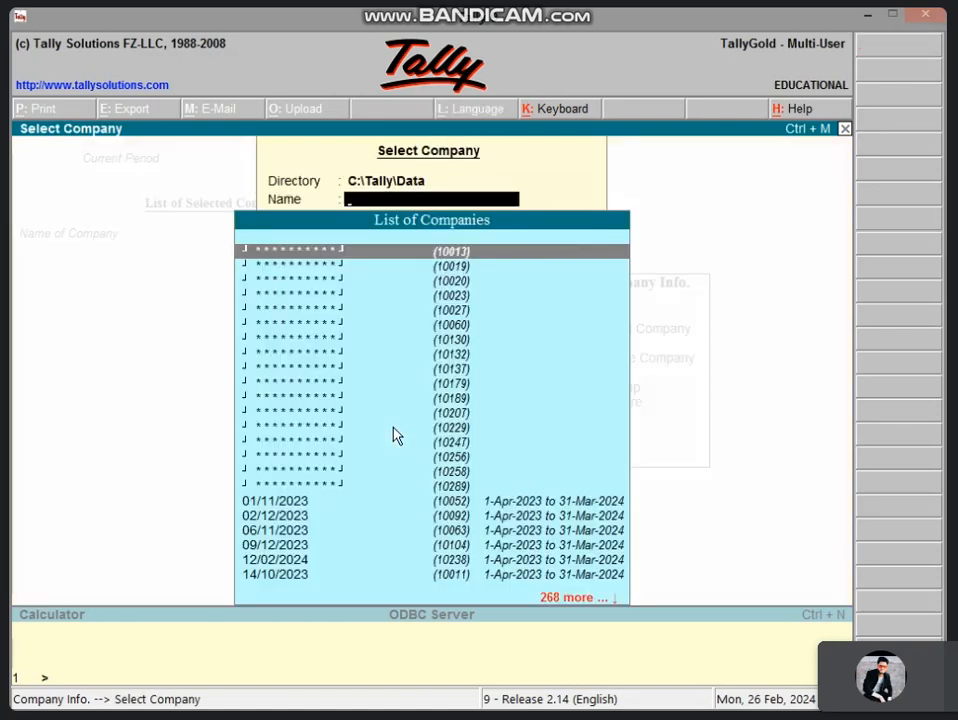
{"action": "type", "text": "IC"}
{"action": "key", "text": "BackSpace"}
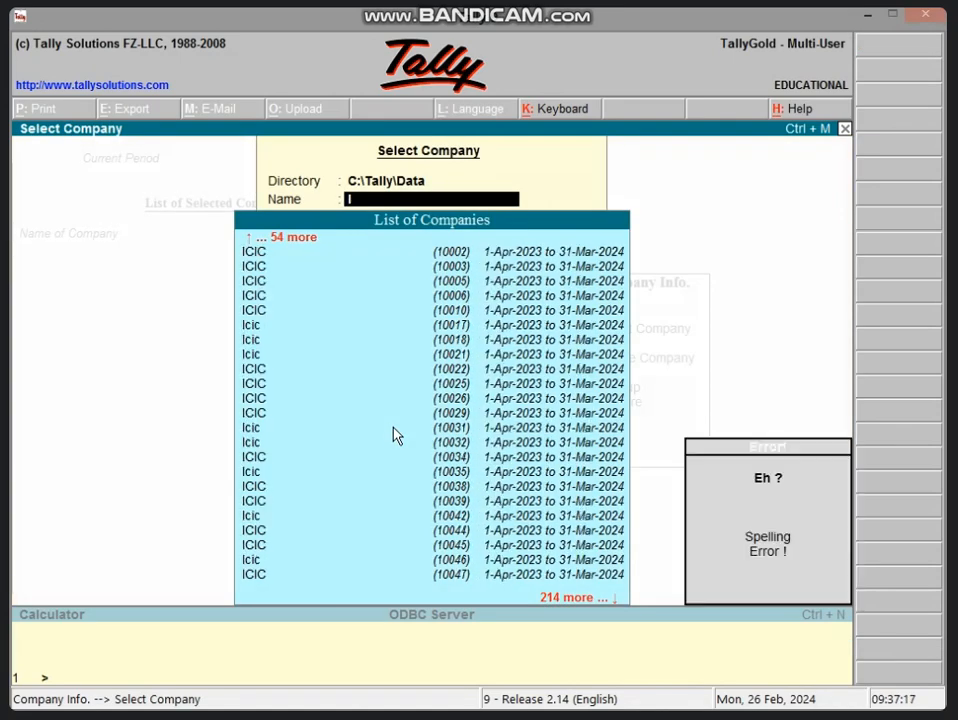
{"action": "type", "text": "CIC "}
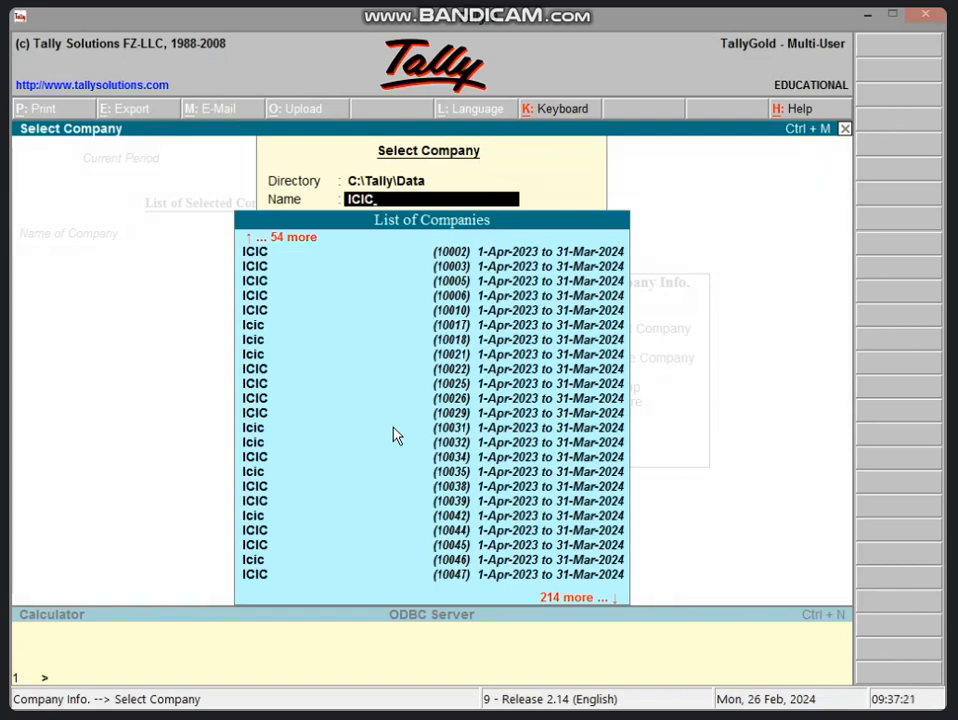
{"action": "type", "text": "2"}
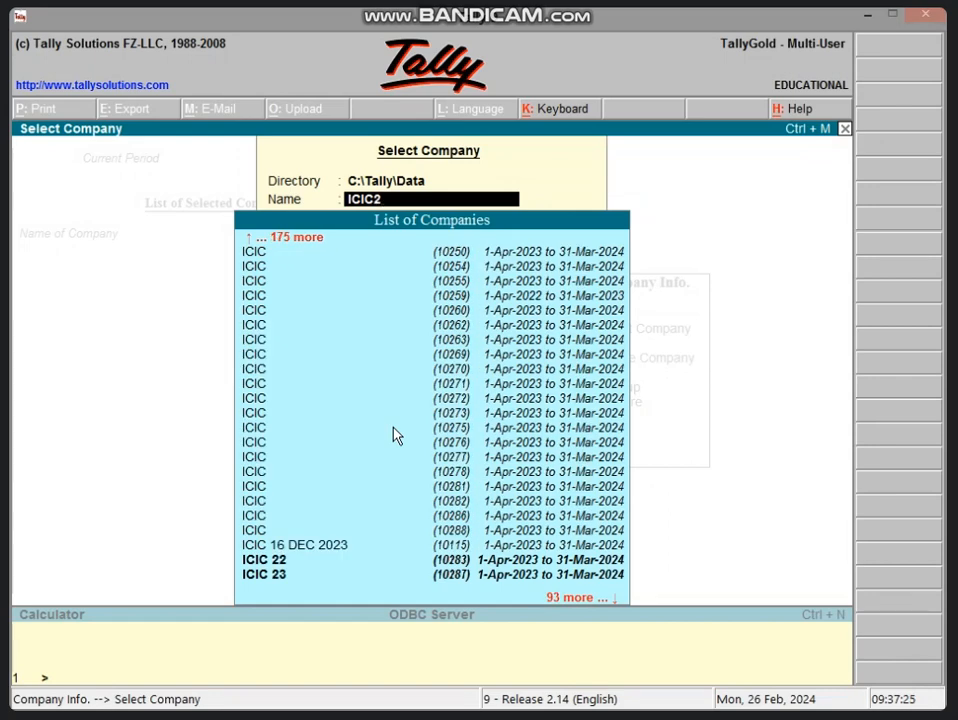
{"action": "type", "text": "3"}
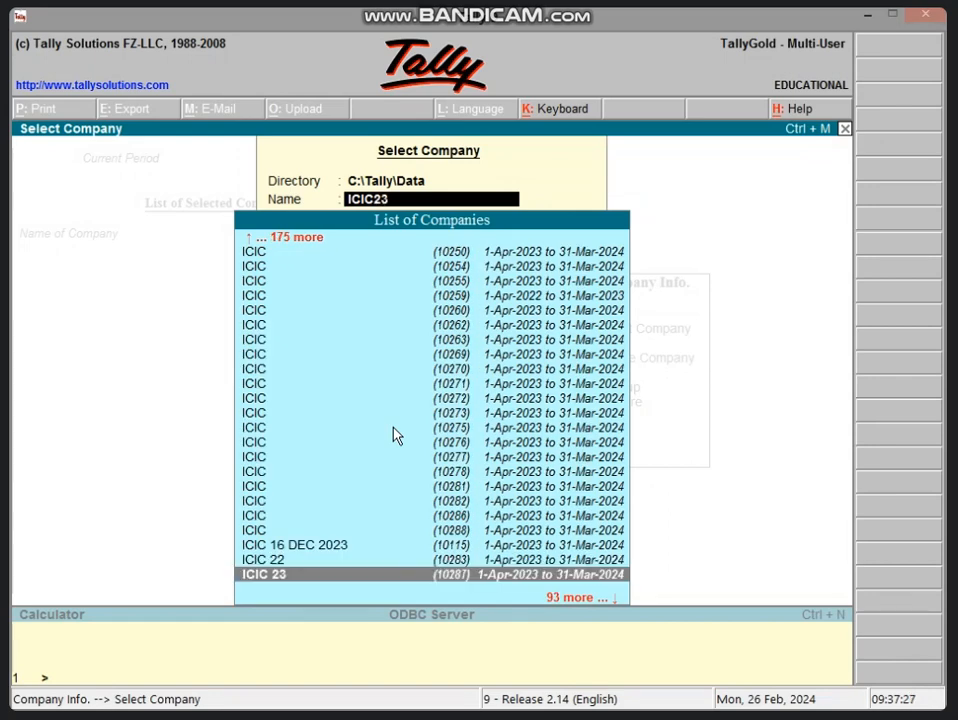
{"action": "key", "text": "Return"}
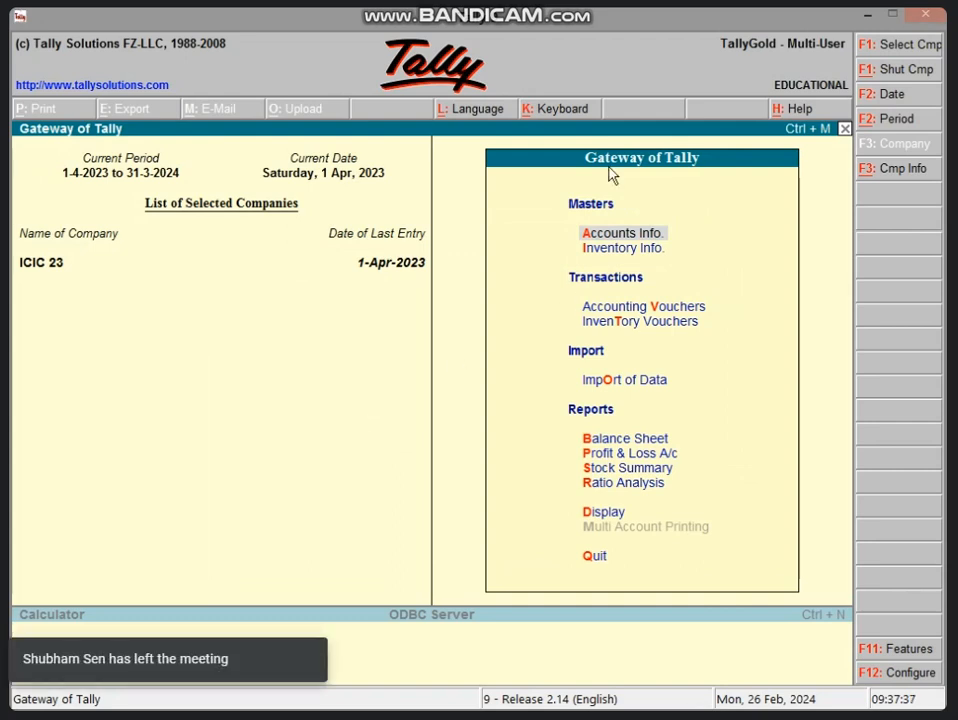
Step: Review the storage and classification options in the company's inventory features, including multiple godowns, and leave without changes
{"action": "key", "text": "F11"}
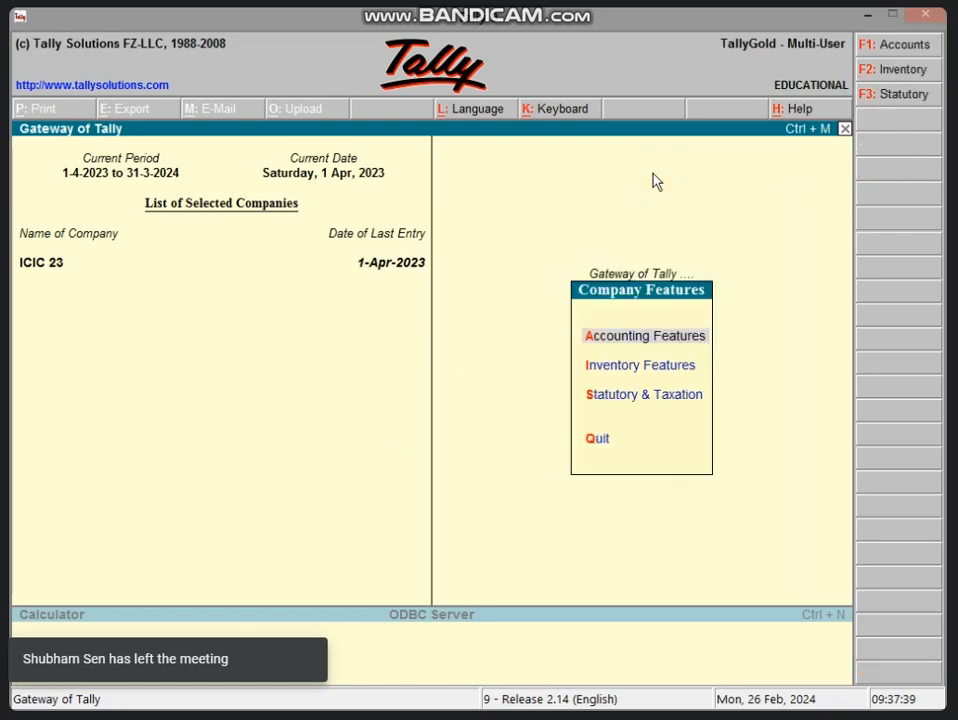
{"action": "left_click", "coordinate": [641, 370]}
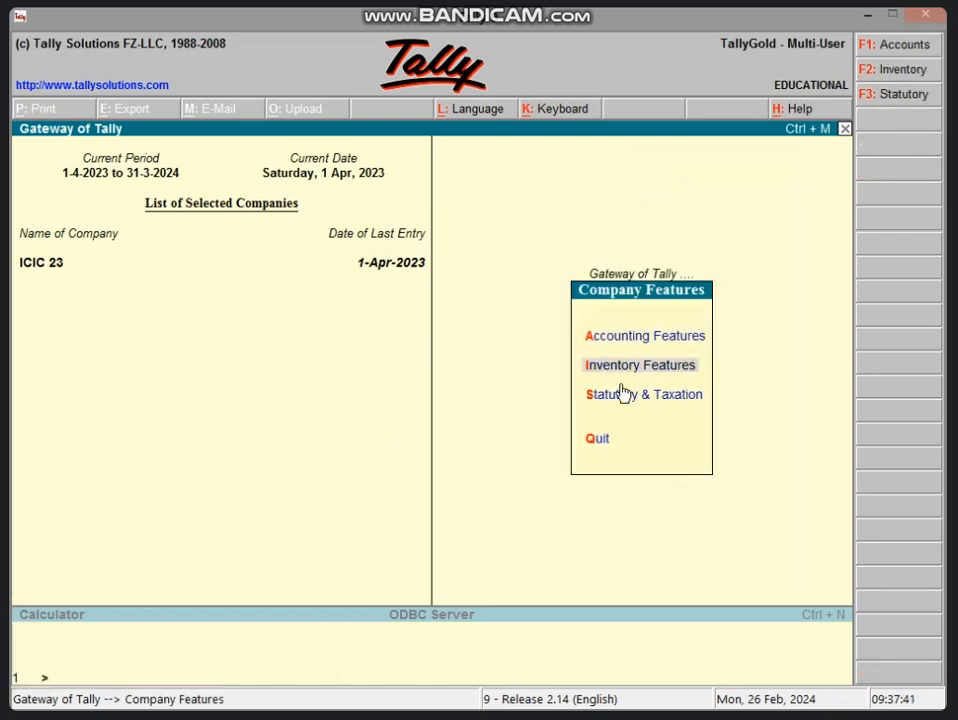
{"action": "key", "text": "Return"}
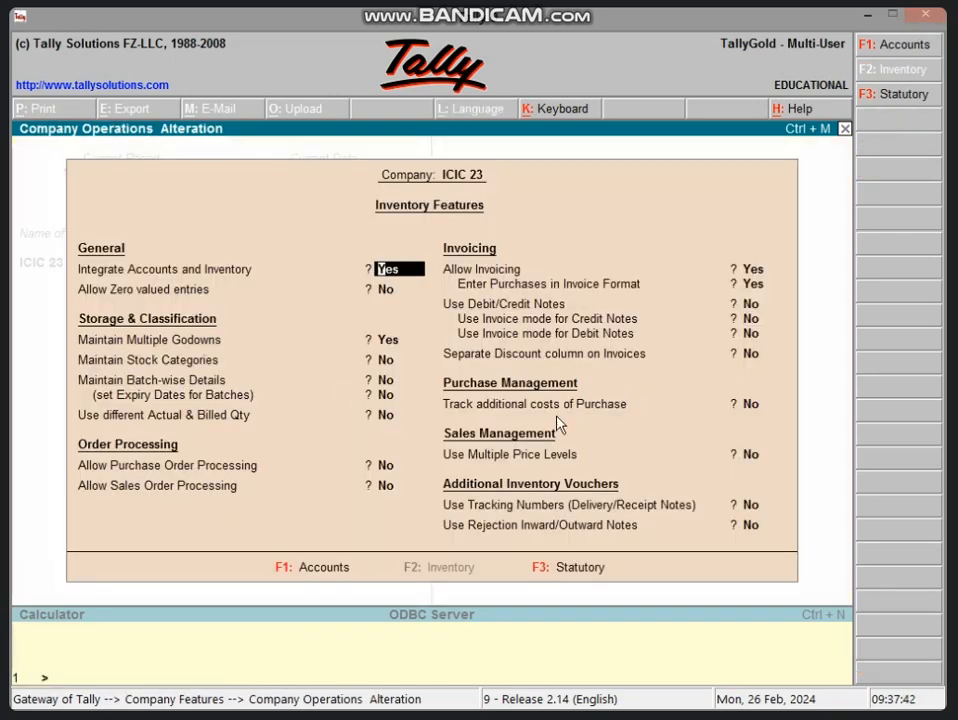
{"action": "left_click", "coordinate": [208, 357]}
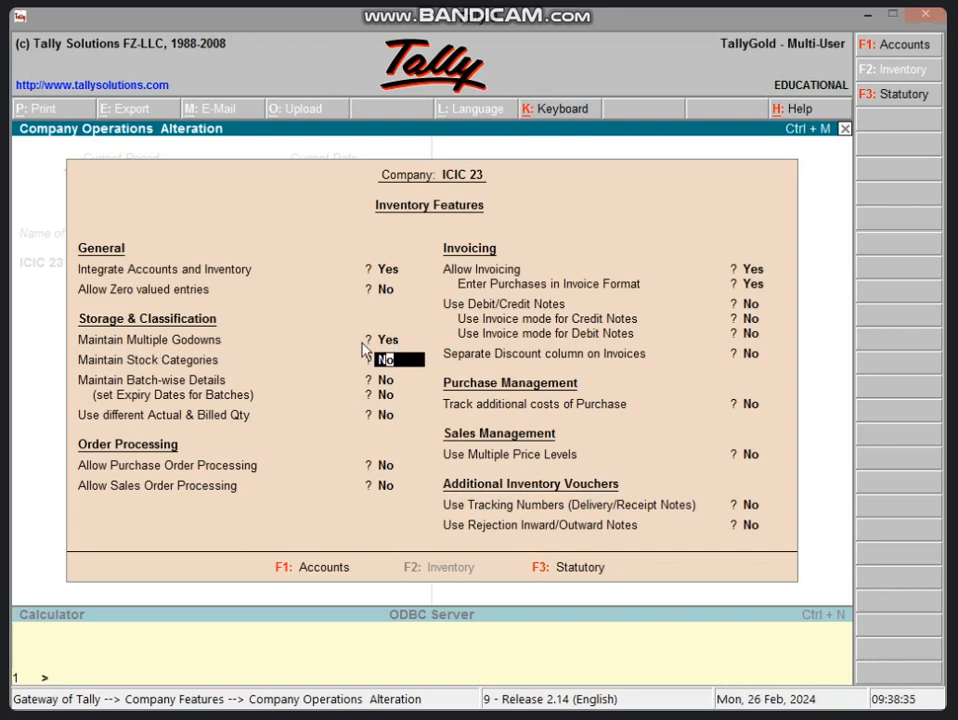
{"action": "key", "text": "Escape"}
{"action": "key", "text": "y"}
{"action": "key", "text": "Escape"}
{"action": "key", "text": "Escape"}
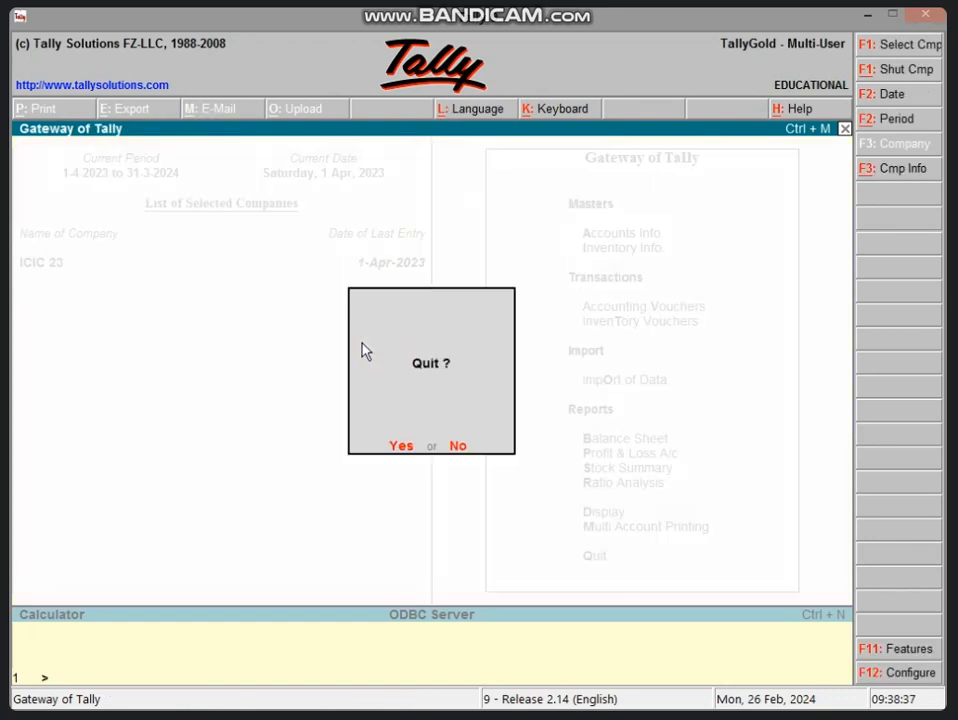
Step: Stay in the program and start a new purchase accounting voucher
{"action": "key", "text": "n"}
{"action": "key", "text": "v"}
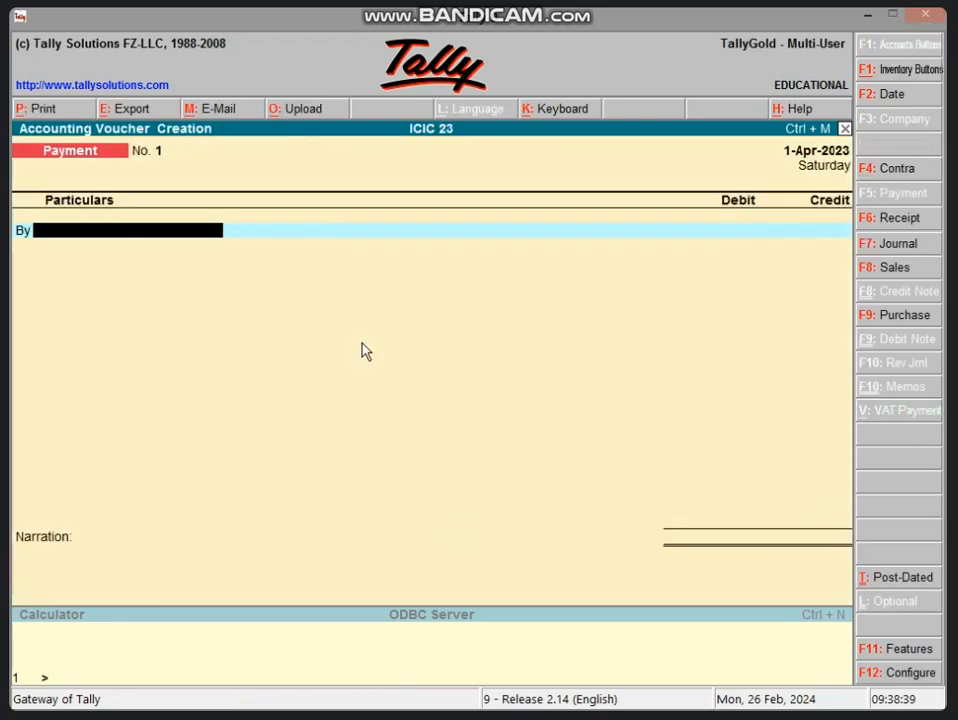
{"action": "left_click", "coordinate": [868, 318]}
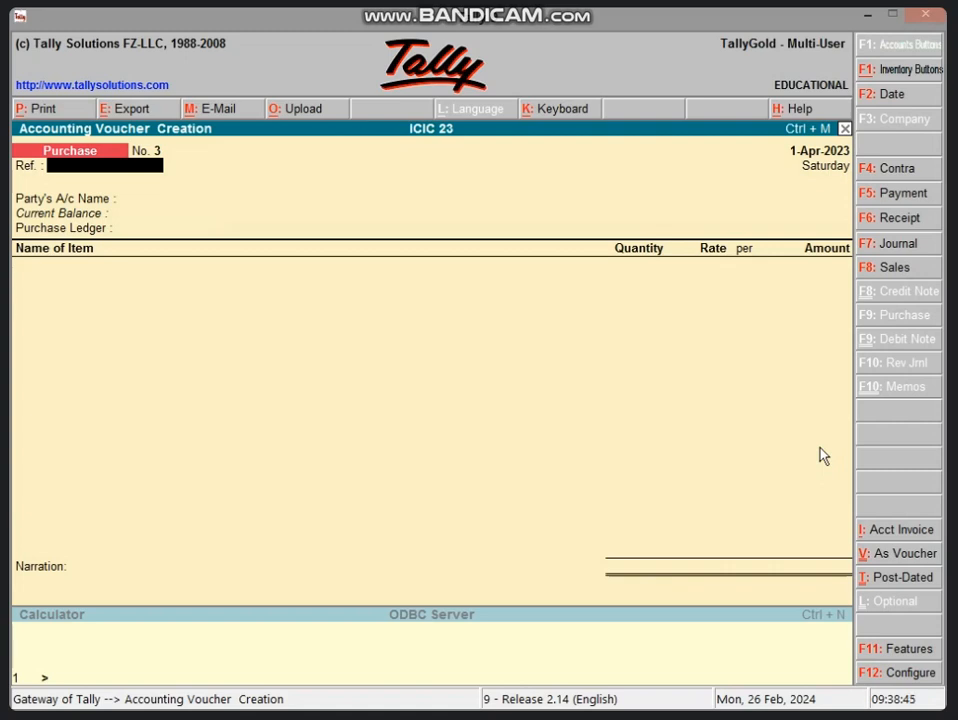
Step: Check the company's accounting and inventory feature settings from within the purchase voucher, keeping the voucher open
{"action": "key", "text": "F11"}
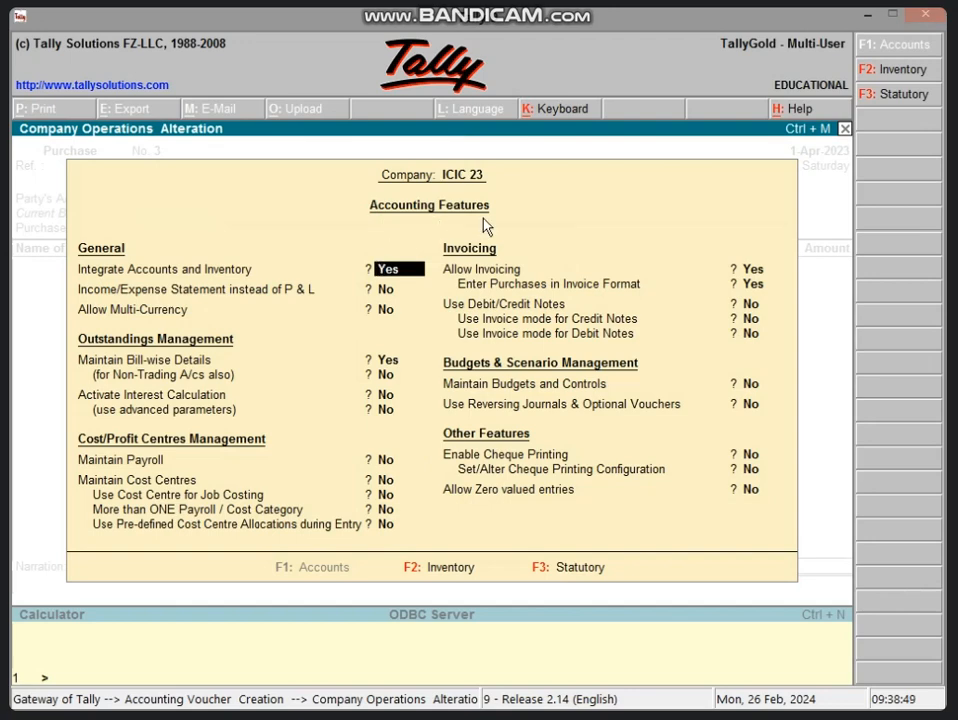
{"action": "left_click", "coordinate": [423, 574]}
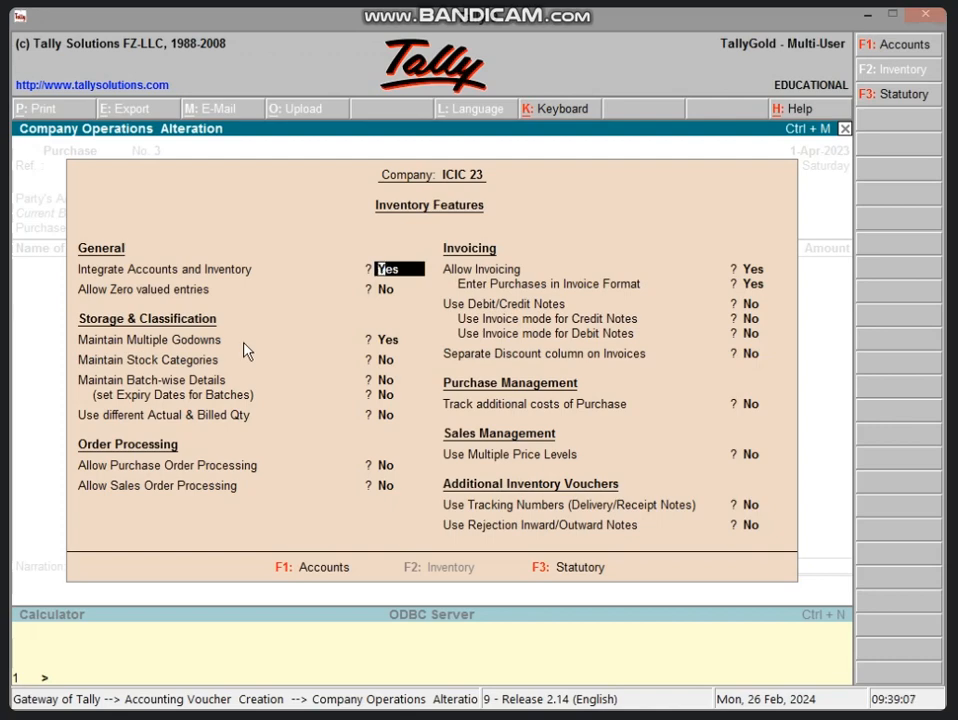
{"action": "key", "text": "Escape"}
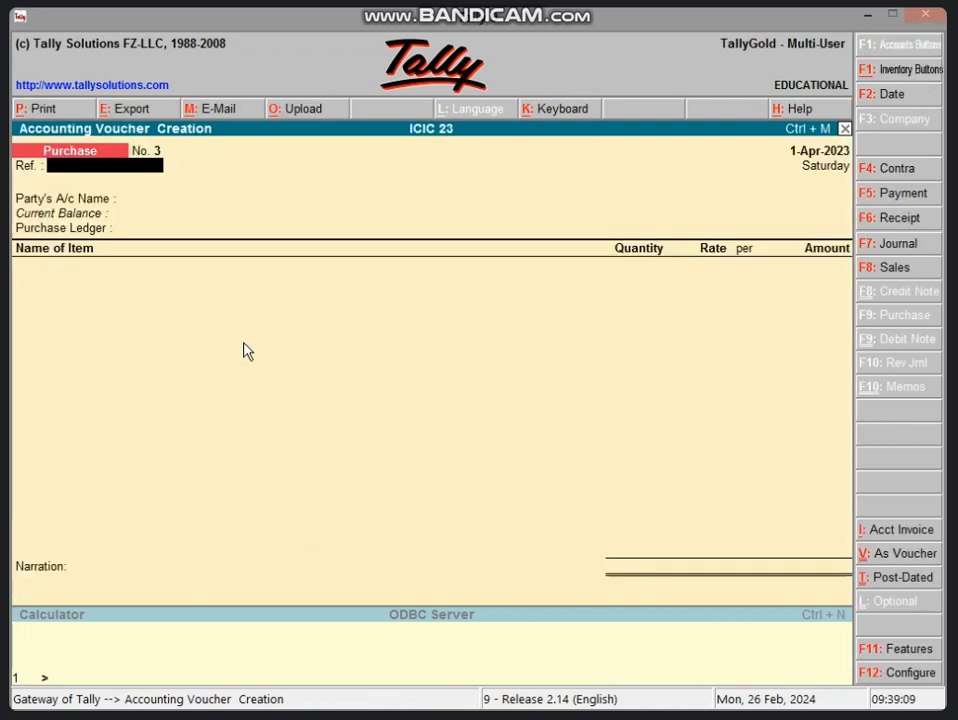
{"action": "key", "text": "Escape"}
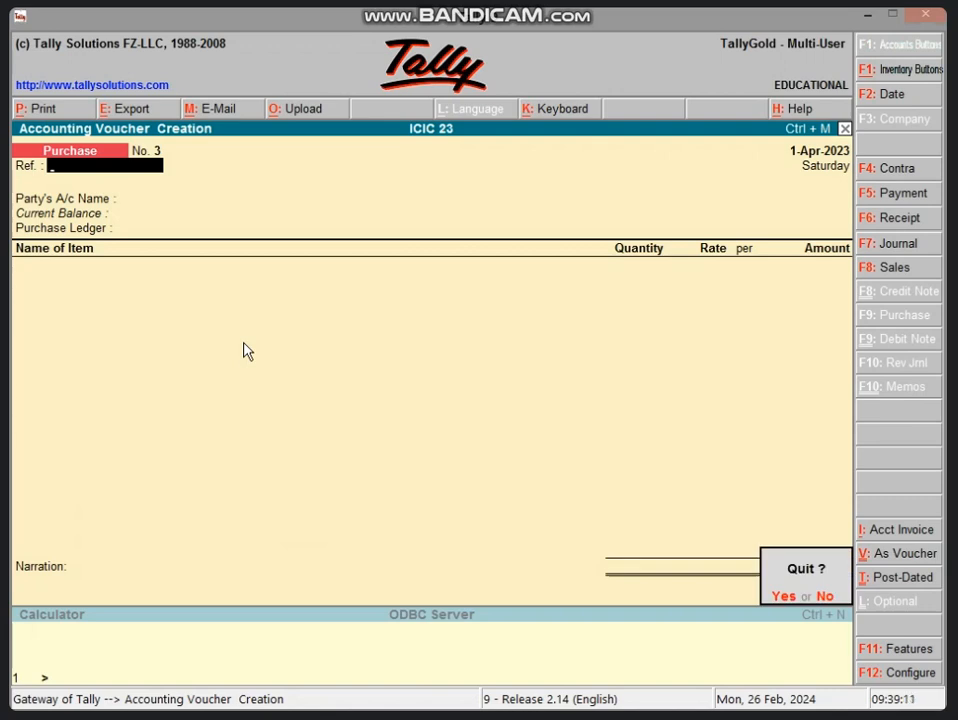
{"action": "key", "text": "n"}
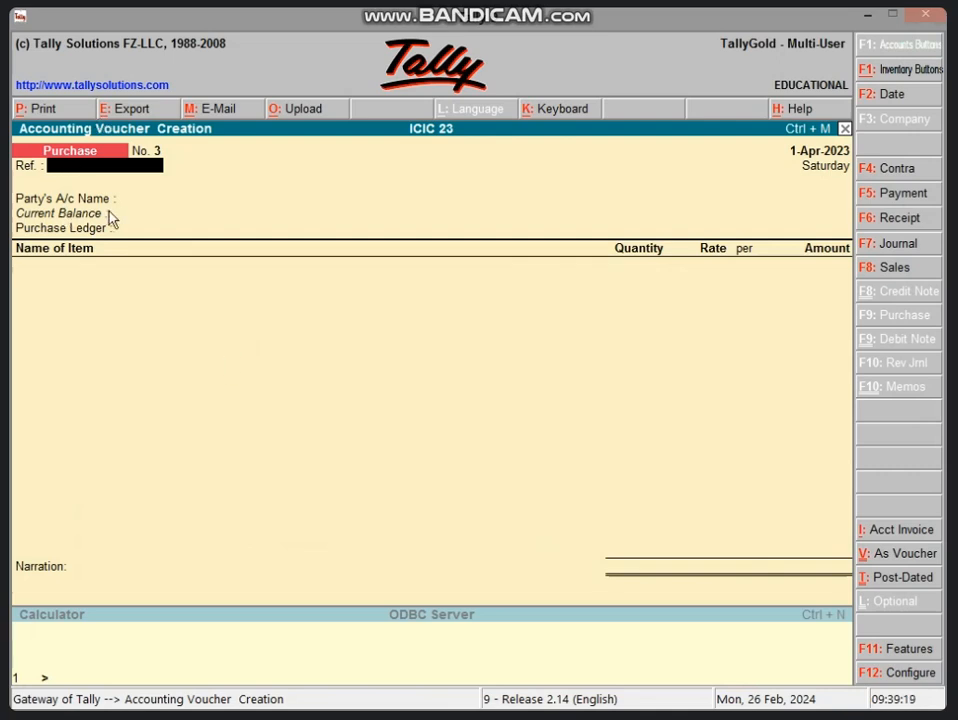
Step: Set the purchase voucher's party account to Cash with the default supplier details and PURCHASE A/C as the purchase ledger
{"action": "key", "text": "Return"}
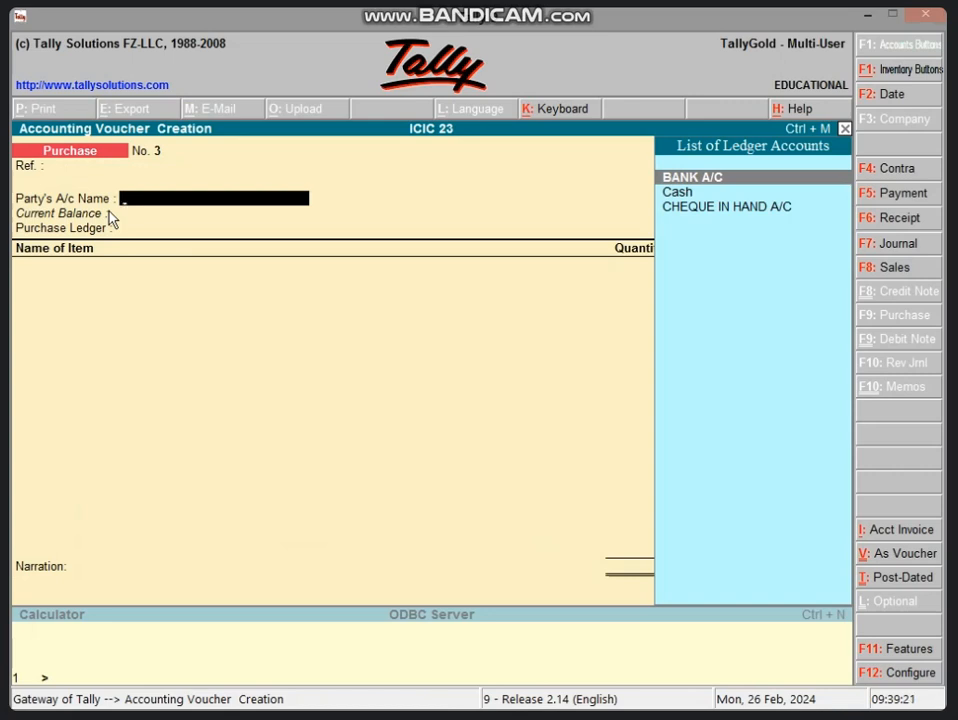
{"action": "key", "text": "Down"}
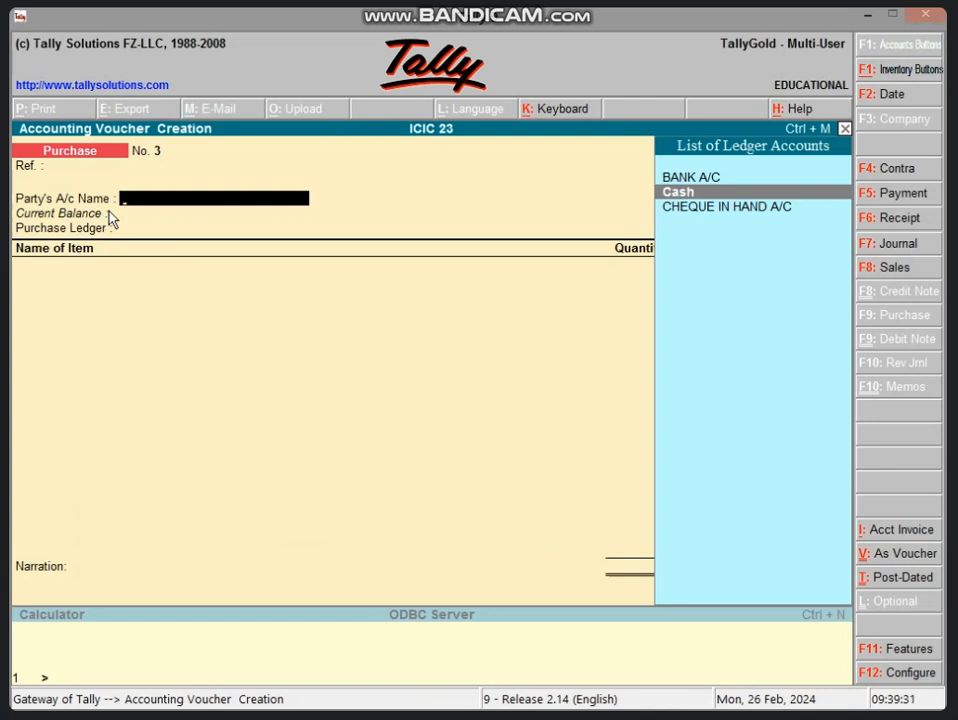
{"action": "key", "text": "Return"}
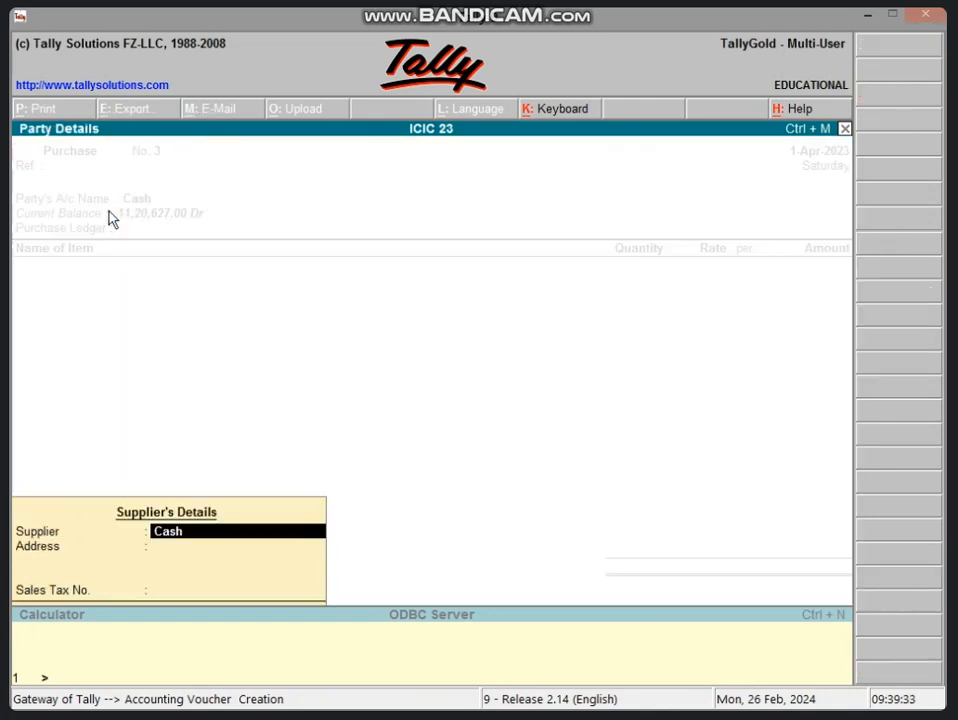
{"action": "key", "text": "Return"}
{"action": "key", "text": "Return"}
{"action": "key", "text": "Return"}
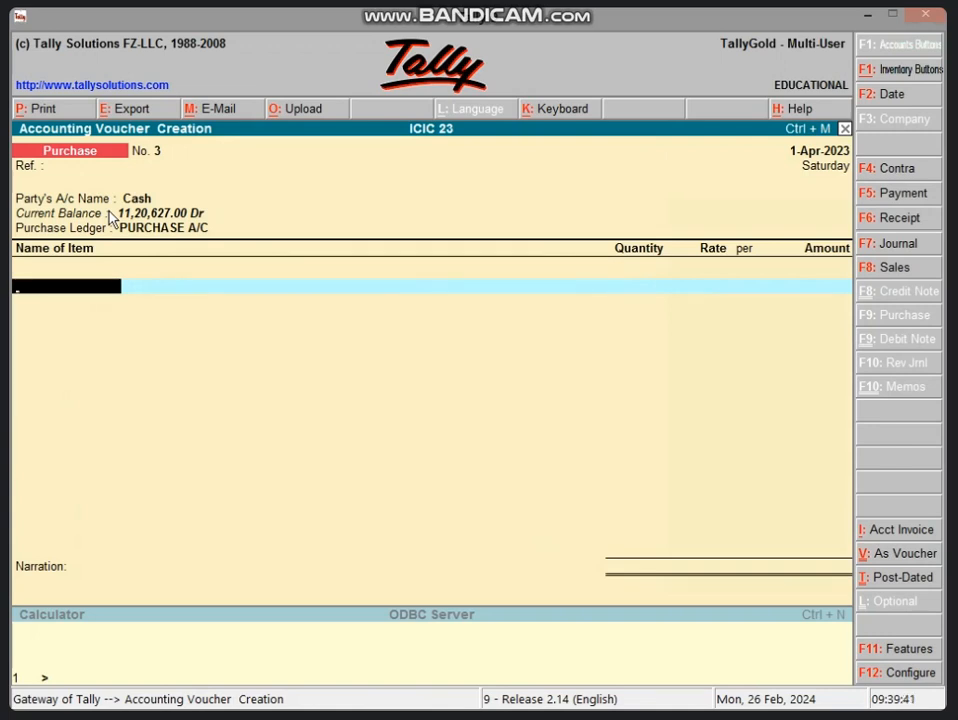
Step: Add the stock item COMPUTER to the purchase voucher and allocate it to GODOWN 1
{"action": "type", "text": "C"}
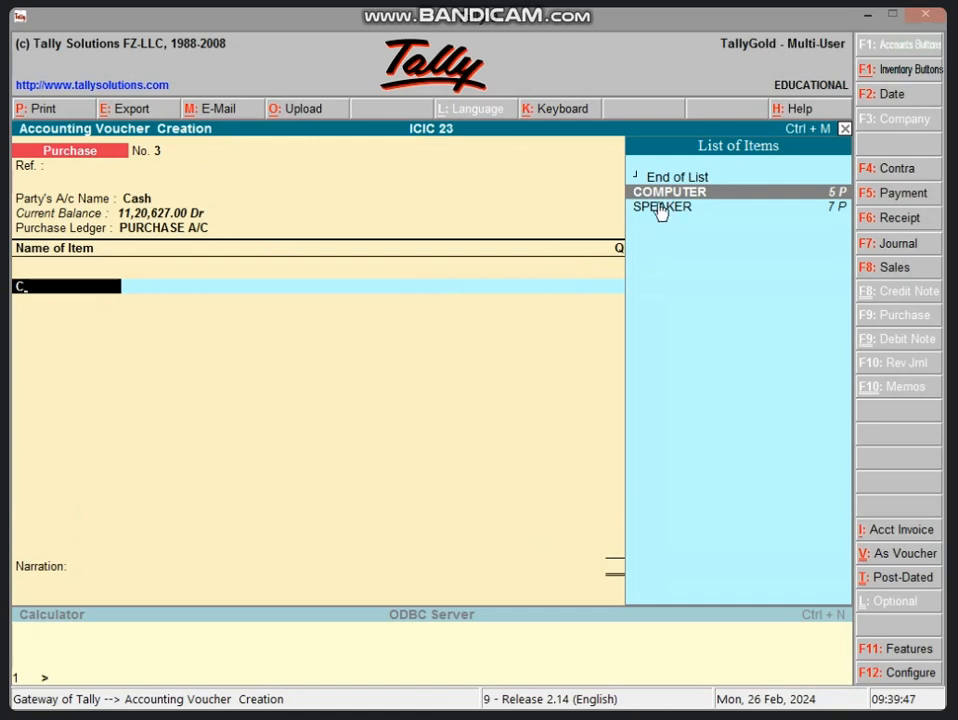
{"action": "left_click", "coordinate": [837, 208]}
{"action": "key", "text": "Return"}
{"action": "key", "text": "Return"}
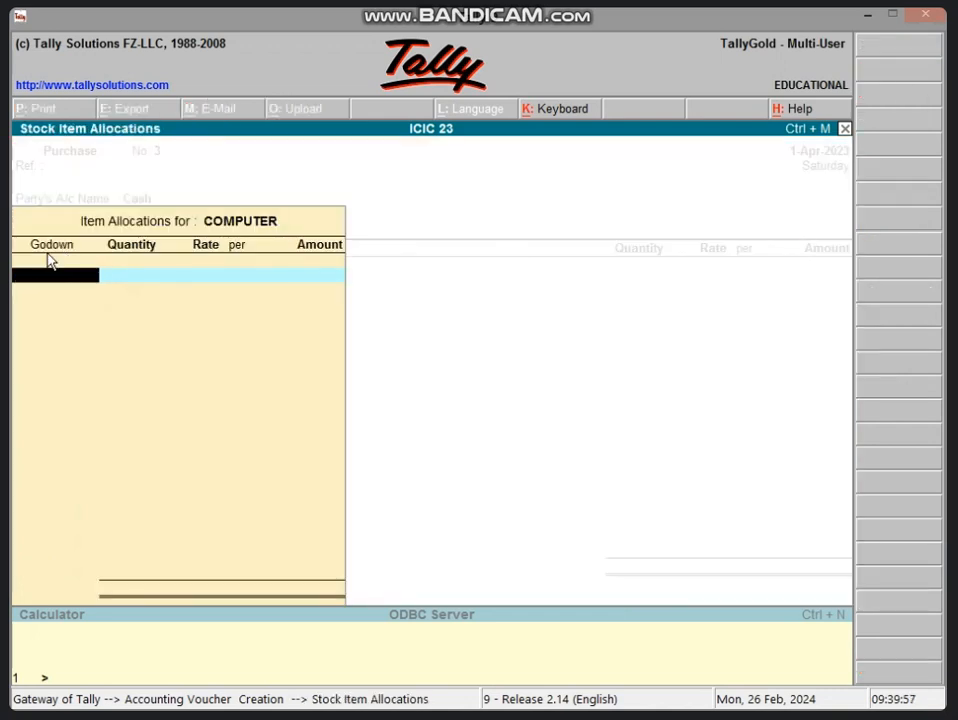
{"action": "type", "text": "M"}
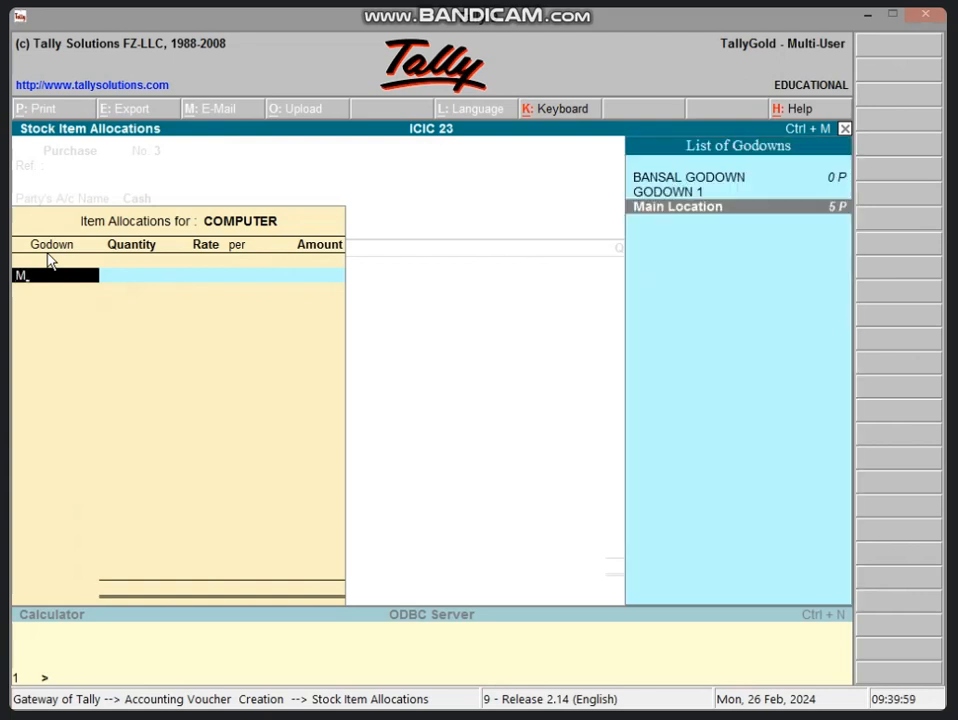
{"action": "left_click", "coordinate": [672, 192]}
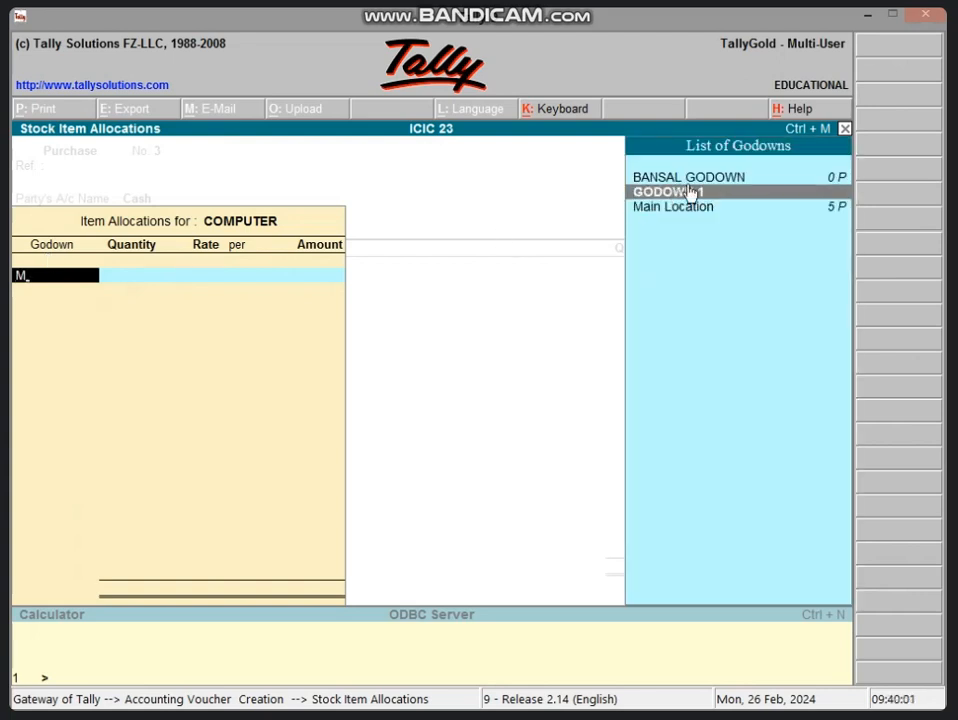
{"action": "key", "text": "Up"}
{"action": "key", "text": "Down"}
{"action": "key", "text": "Return"}
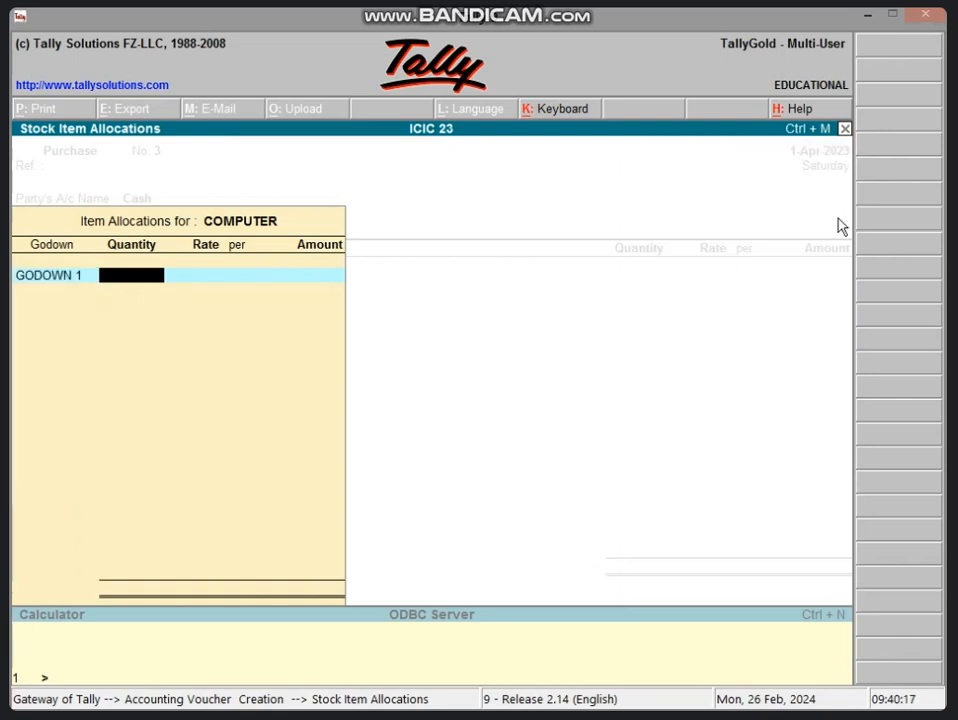
Step: Set the COMPUTER quantity to 10, keep the rate of 16,000.00, and accept the item line
{"action": "type", "text": "10"}
{"action": "key", "text": "Return"}
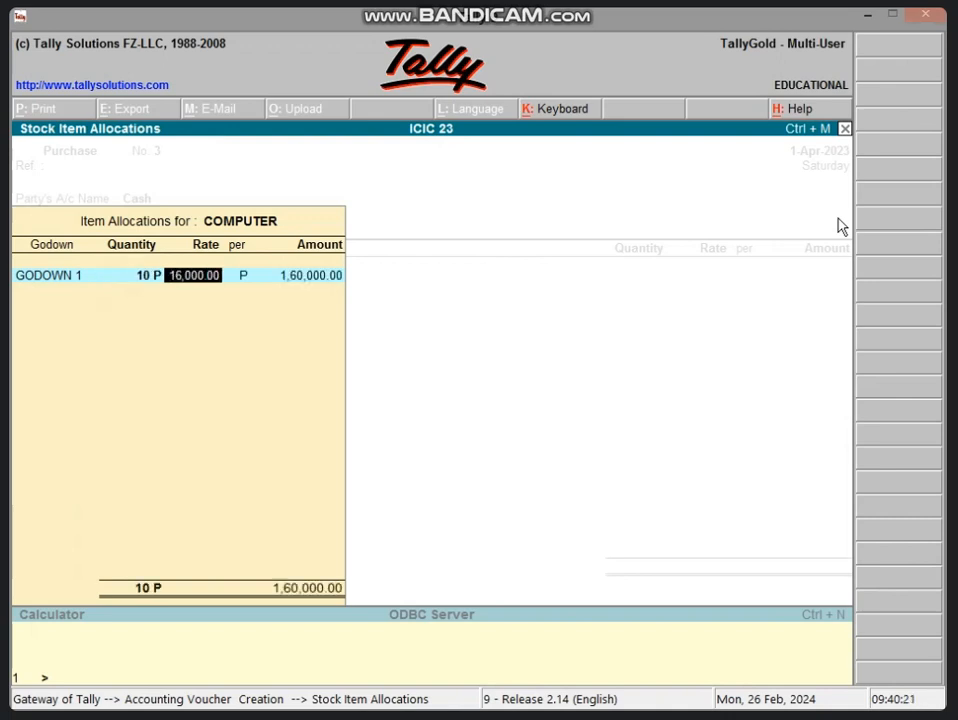
{"action": "key", "text": "Return"}
{"action": "key", "text": "Return"}
{"action": "key", "text": "Return"}
{"action": "key", "text": "Return"}
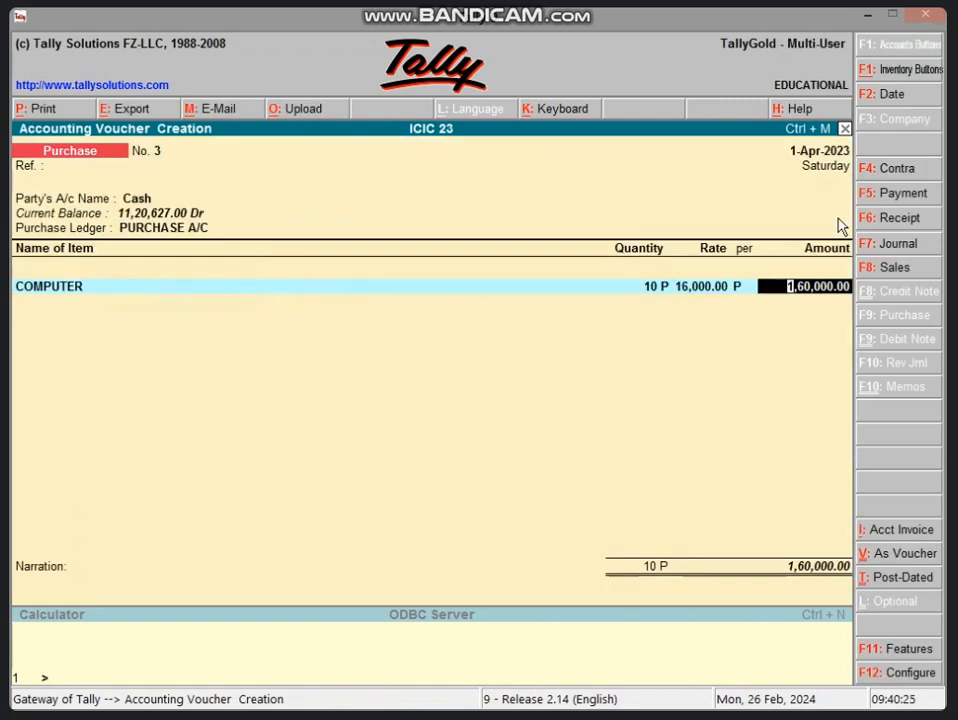
{"action": "key", "text": "Return"}
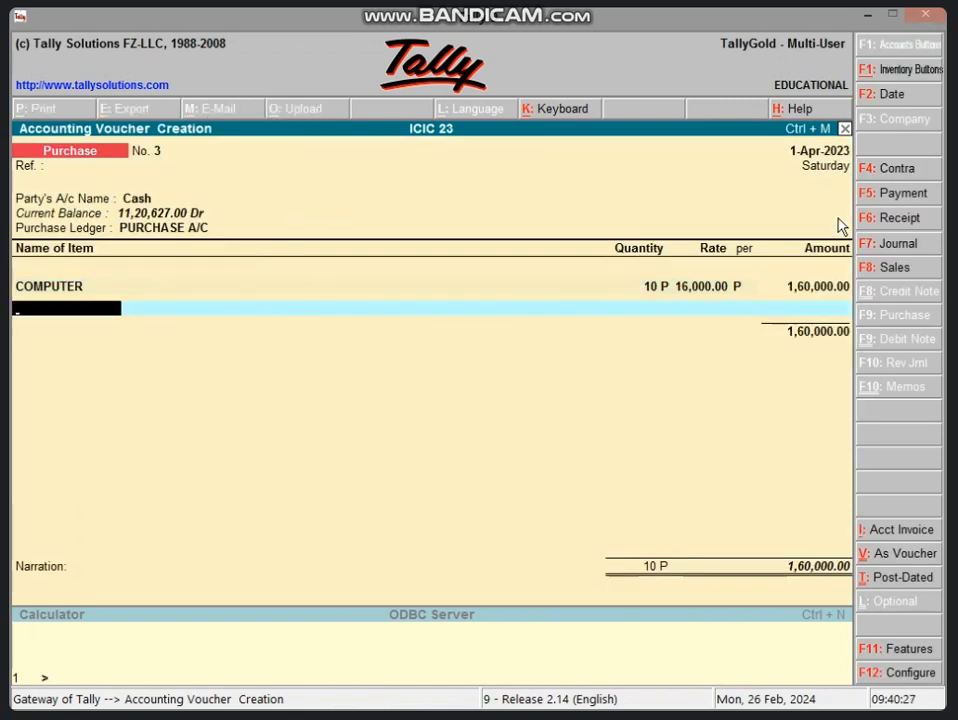
Step: Add the stock item SPEAKER to the purchase voucher and allocate it to BANSAL GODOWN
{"action": "type", "text": "S"}
{"action": "key", "text": "Return"}
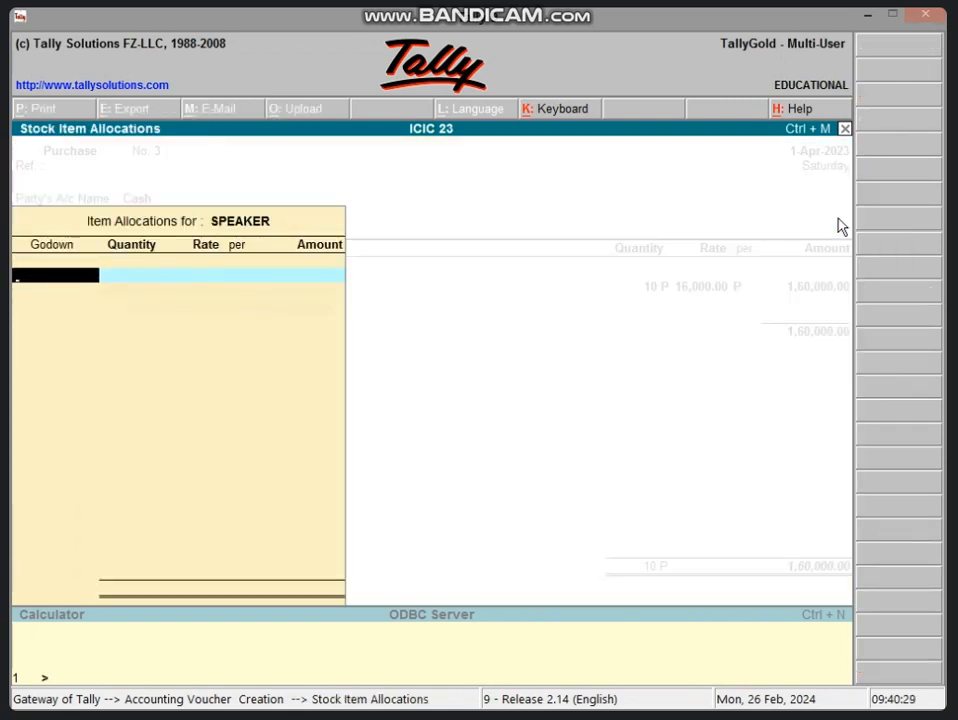
{"action": "type", "text": "M"}
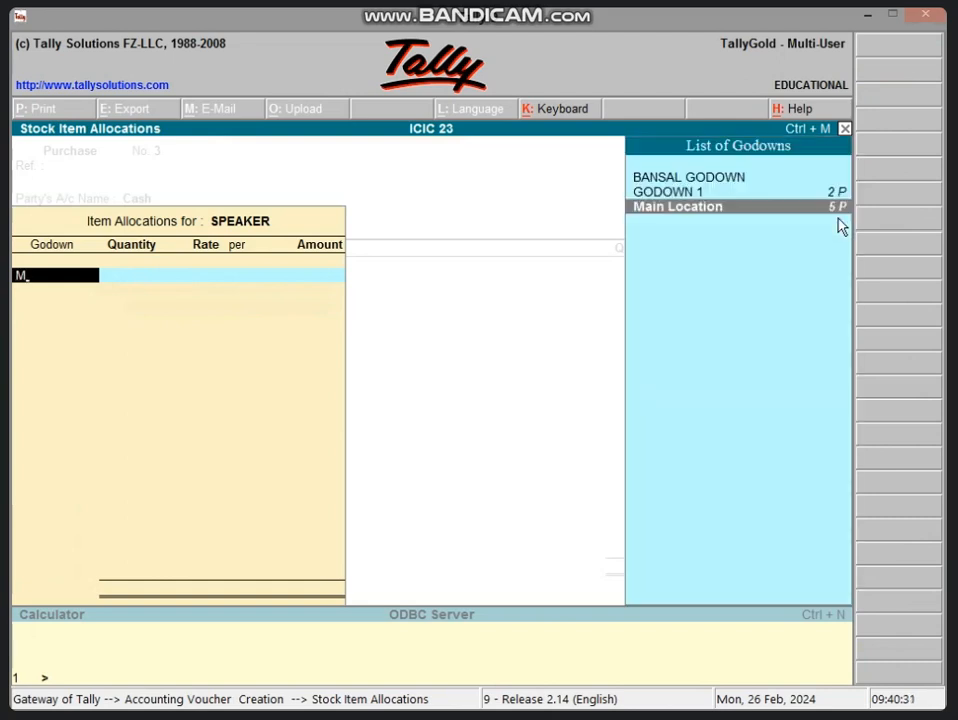
{"action": "left_click", "coordinate": [746, 195]}
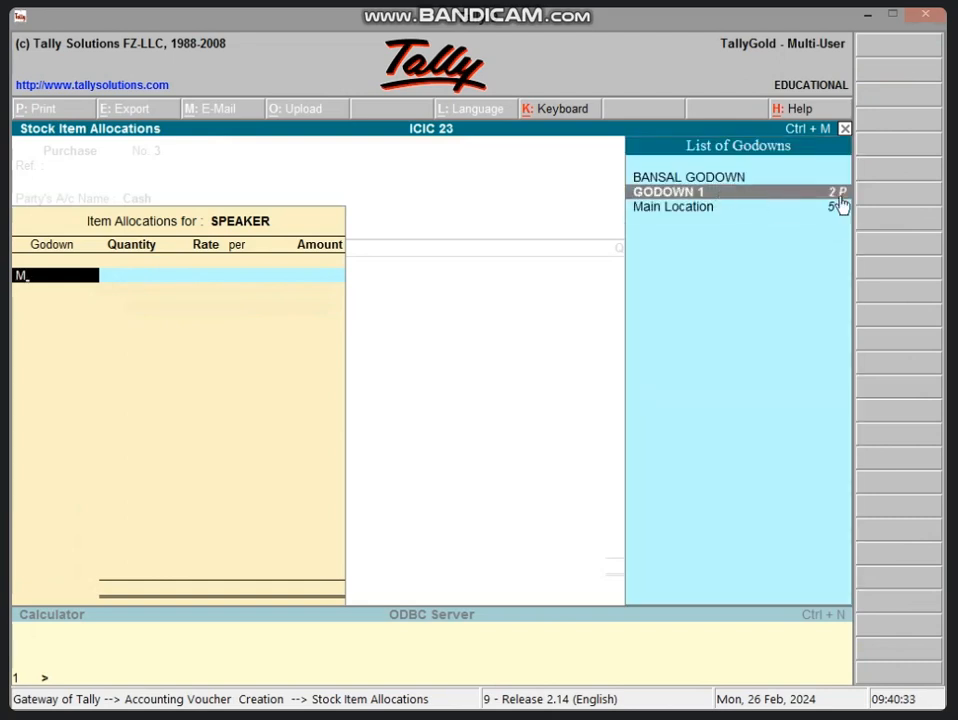
{"action": "left_click", "coordinate": [800, 208]}
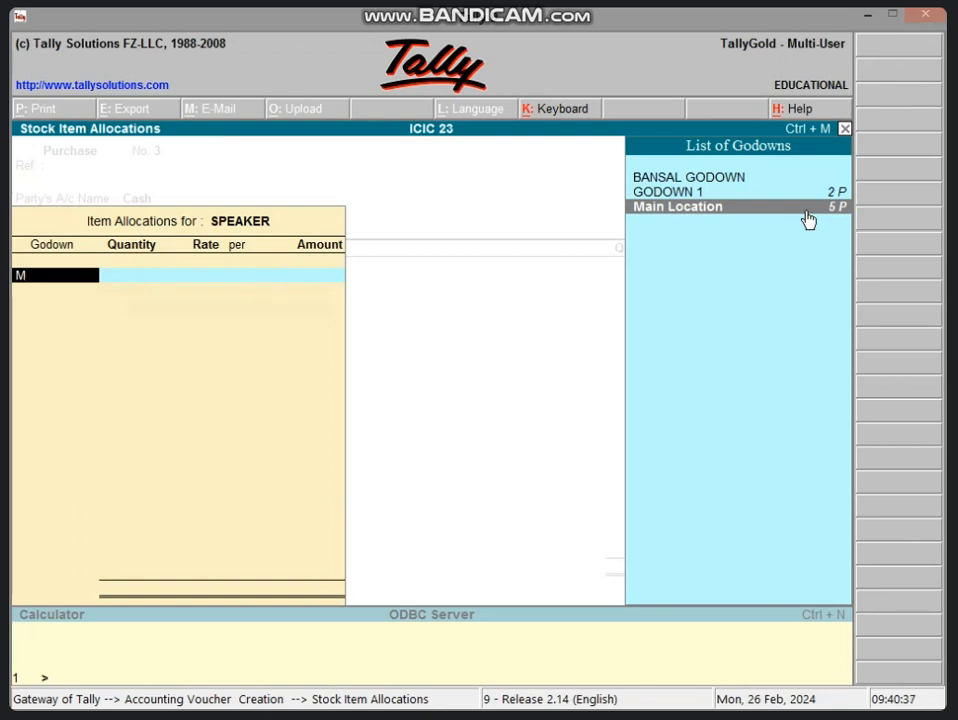
{"action": "left_click", "coordinate": [760, 182]}
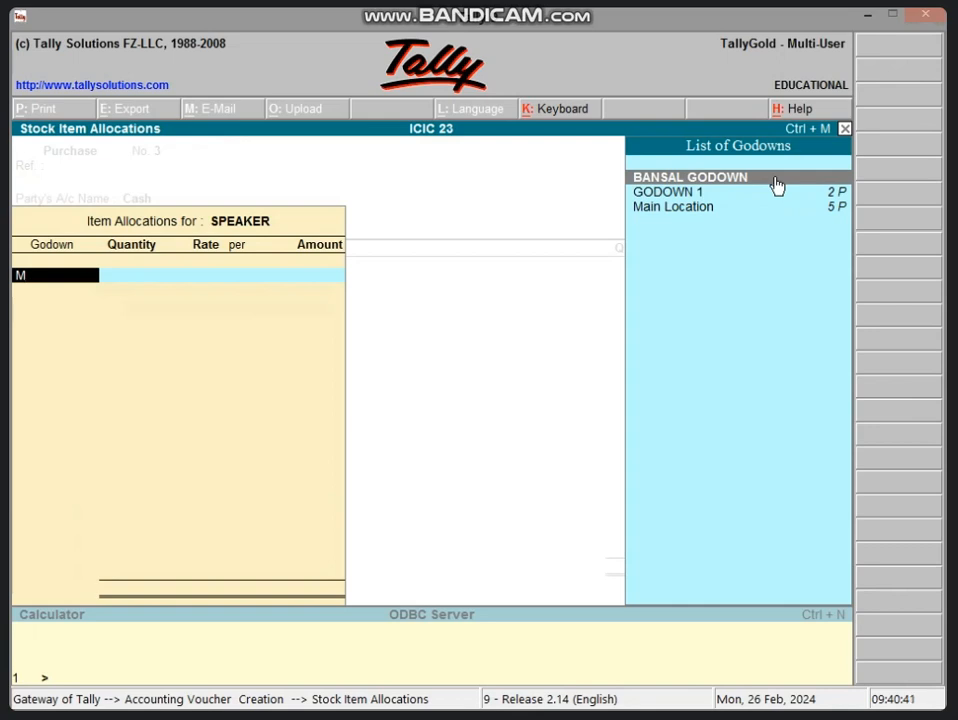
{"action": "key", "text": "Return"}
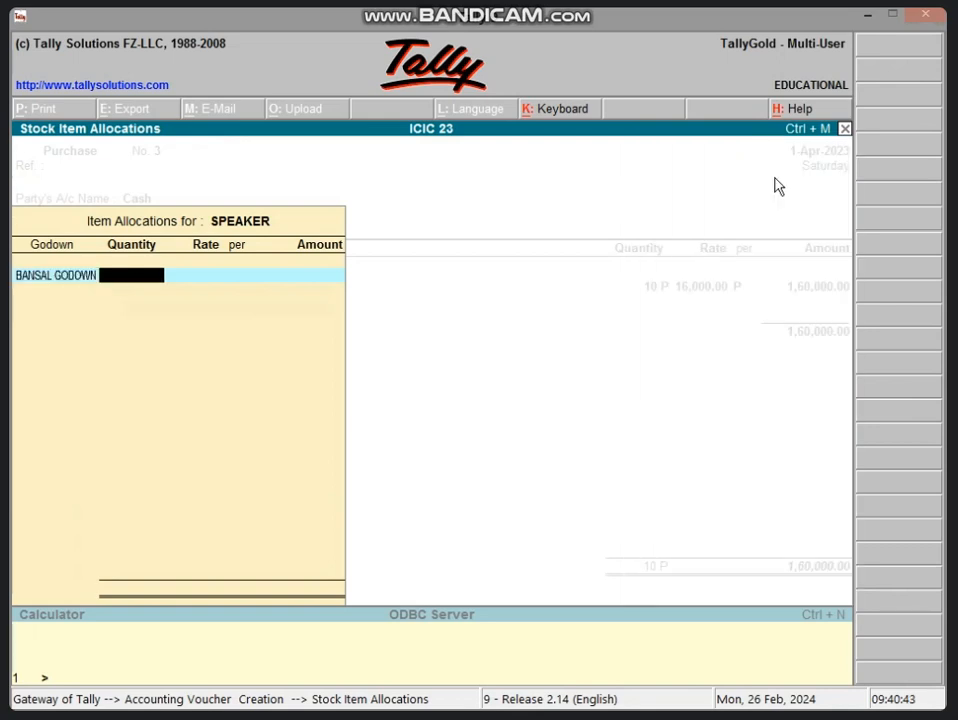
Step: Set the SPEAKER quantity for BANSAL GODOWN to 5, keep the rate of 1,200.00, and accept the allocation line
{"action": "type", "text": "5"}
{"action": "key", "text": "Return"}
{"action": "key", "text": "Return"}
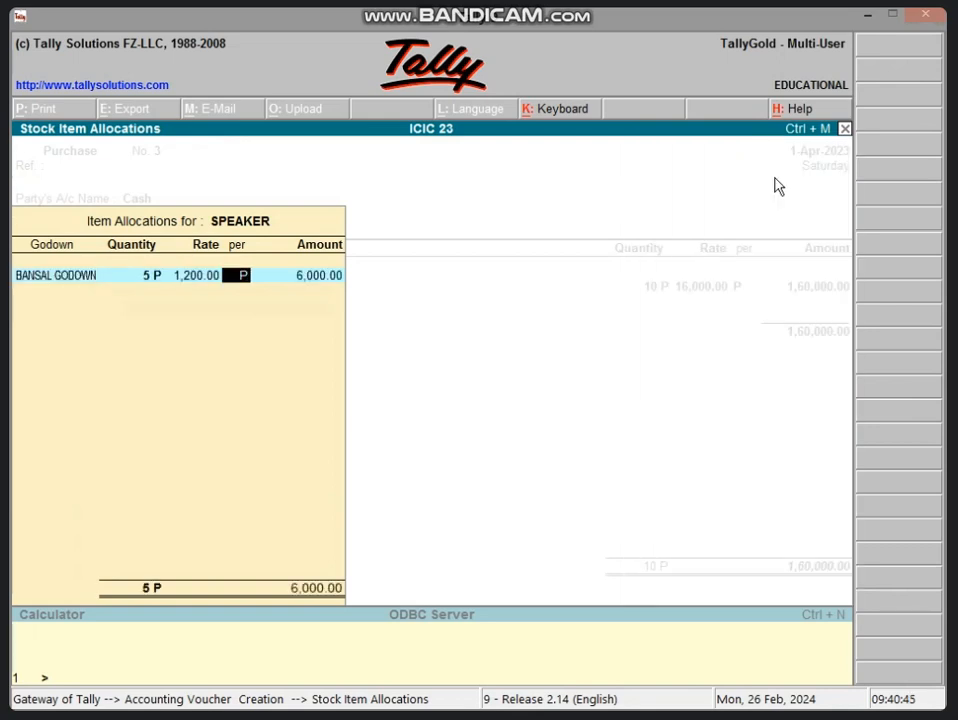
{"action": "key", "text": "Return"}
{"action": "key", "text": "Return"}
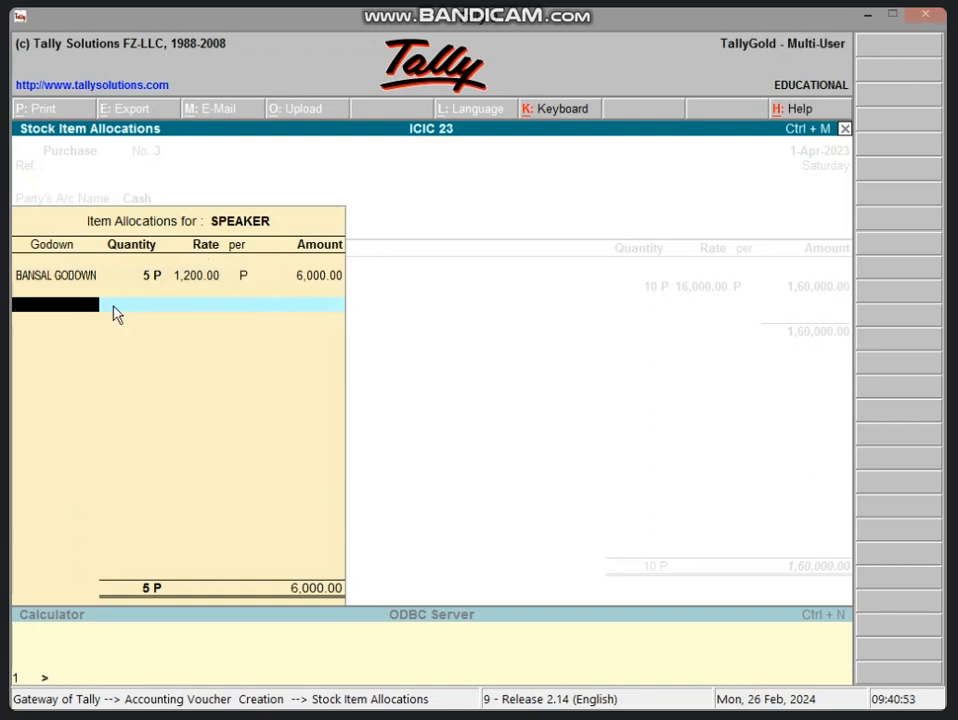
Step: Allocate another 5 SPEAKER pieces to GODOWN 1, keeping the rate of 1,200.00
{"action": "type", "text": "G"}
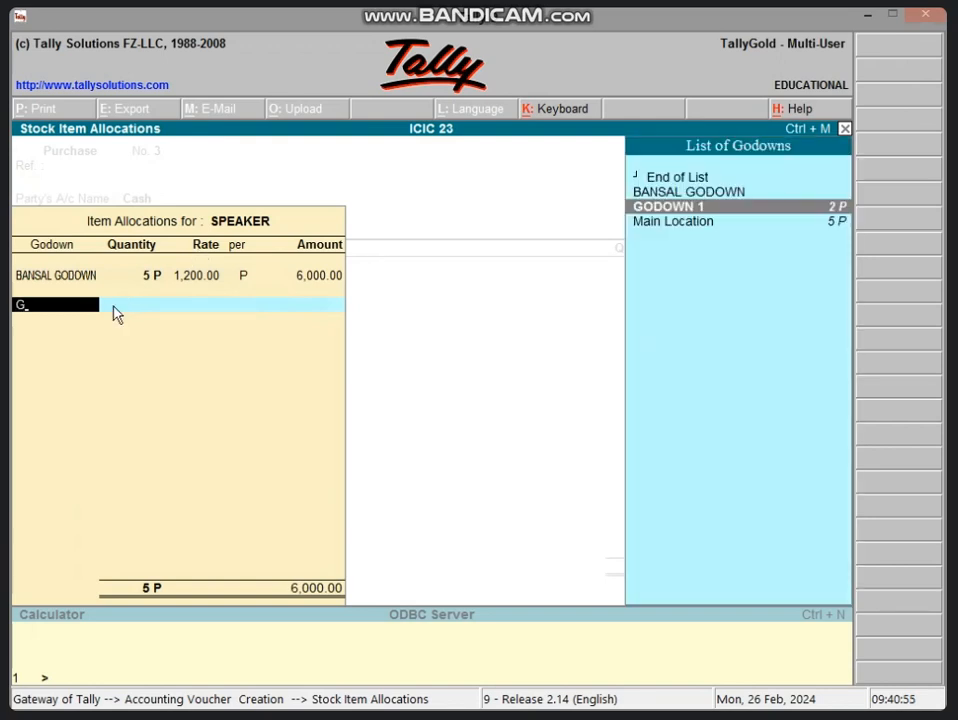
{"action": "key", "text": "Return"}
{"action": "type", "text": "5"}
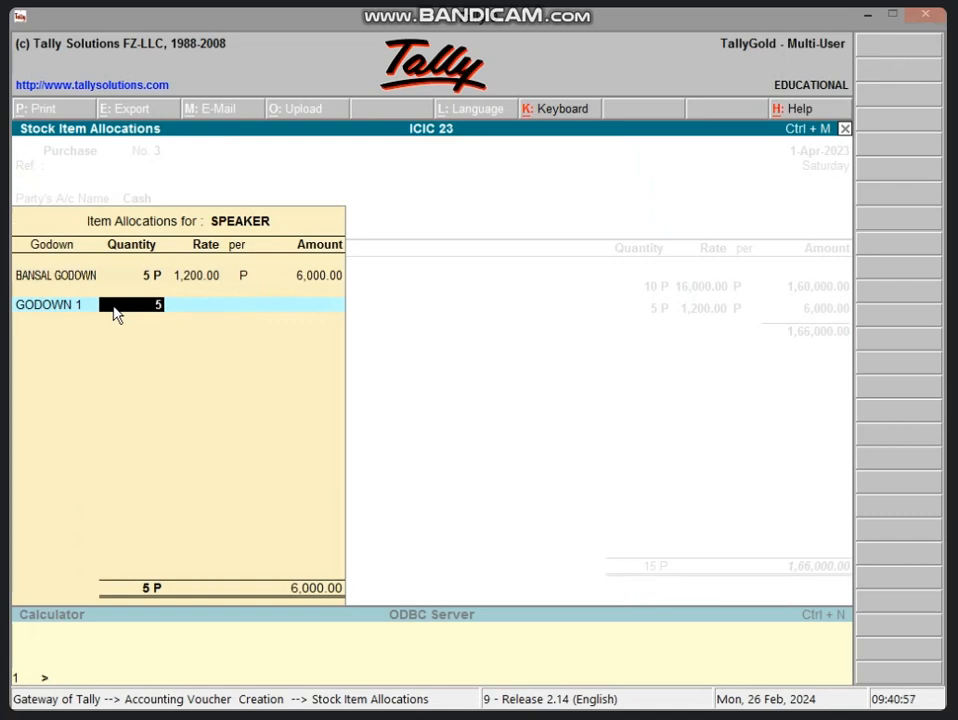
{"action": "key", "text": "Return"}
{"action": "key", "text": "Return"}
{"action": "key", "text": "Return"}
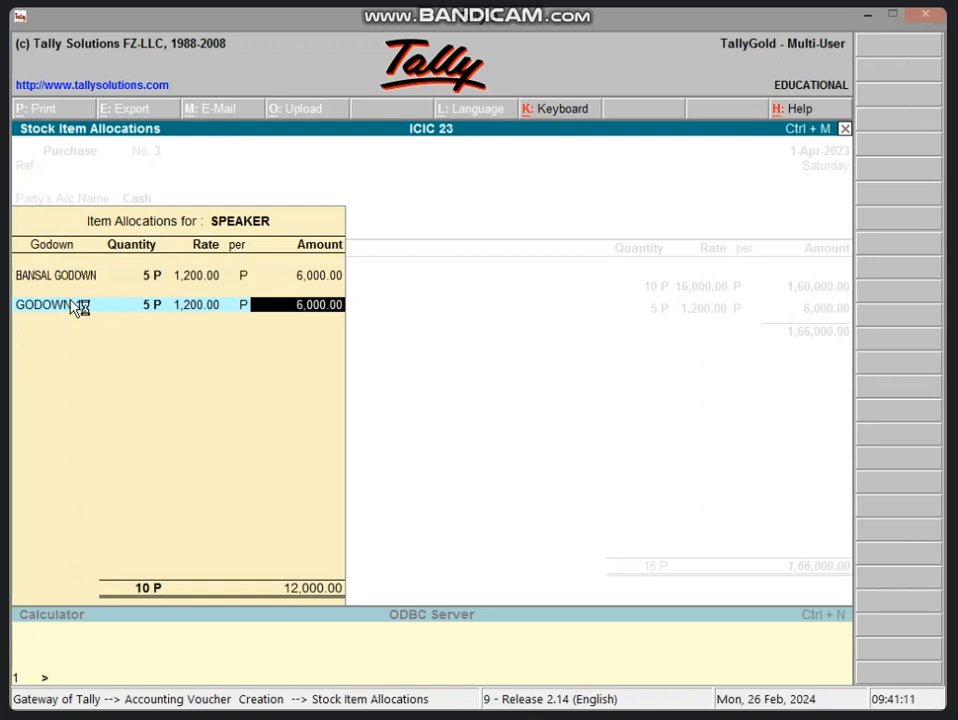
{"action": "key", "text": "Return"}
Step: Finish the SPEAKER allocations and item list, leave the narration blank, and save the purchase voucher
{"action": "key", "text": "Return"}
{"action": "key", "text": "Return"}
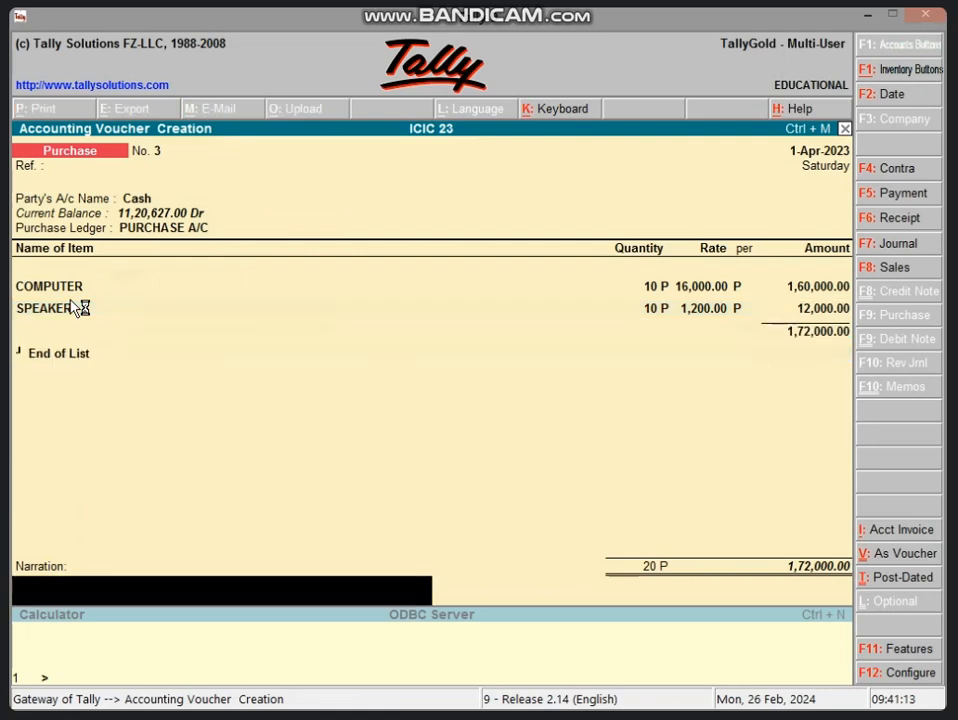
{"action": "key", "text": "Return"}
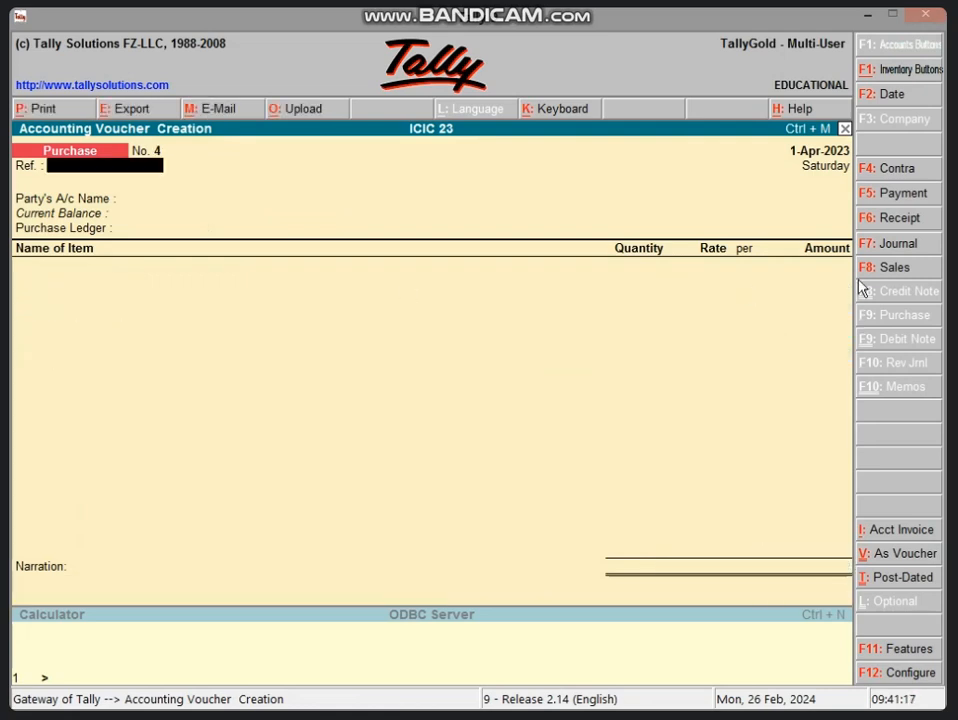
Step: Start a sales voucher with Cash as the party account, default party details, and SALES A/C as the sales ledger
{"action": "left_click", "coordinate": [905, 268]}
{"action": "key", "text": "Return"}
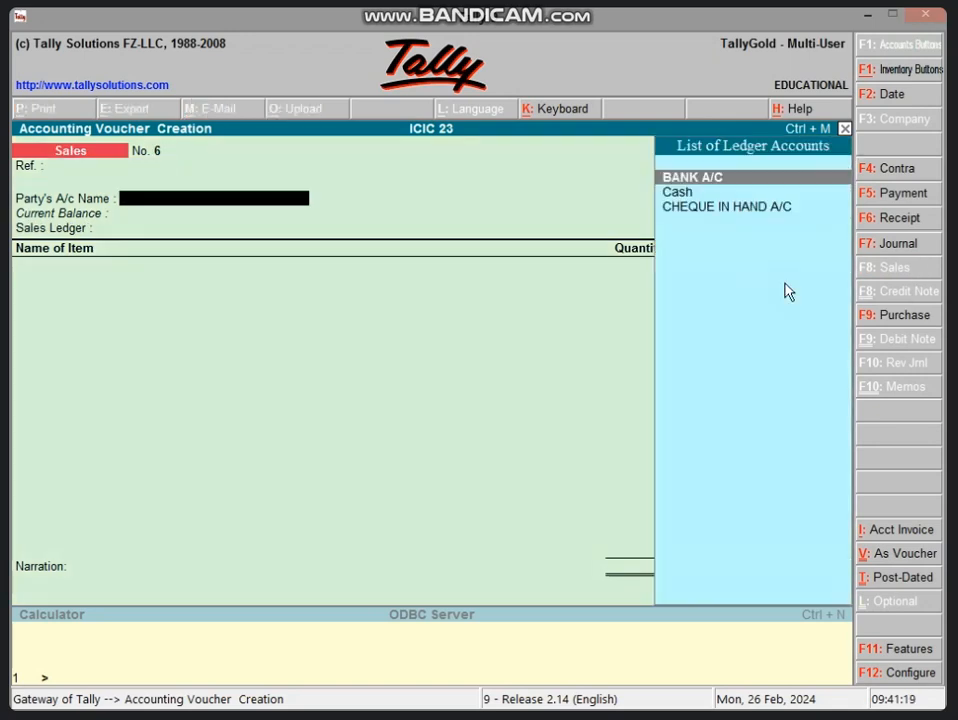
{"action": "key", "text": "Down"}
{"action": "key", "text": "Return"}
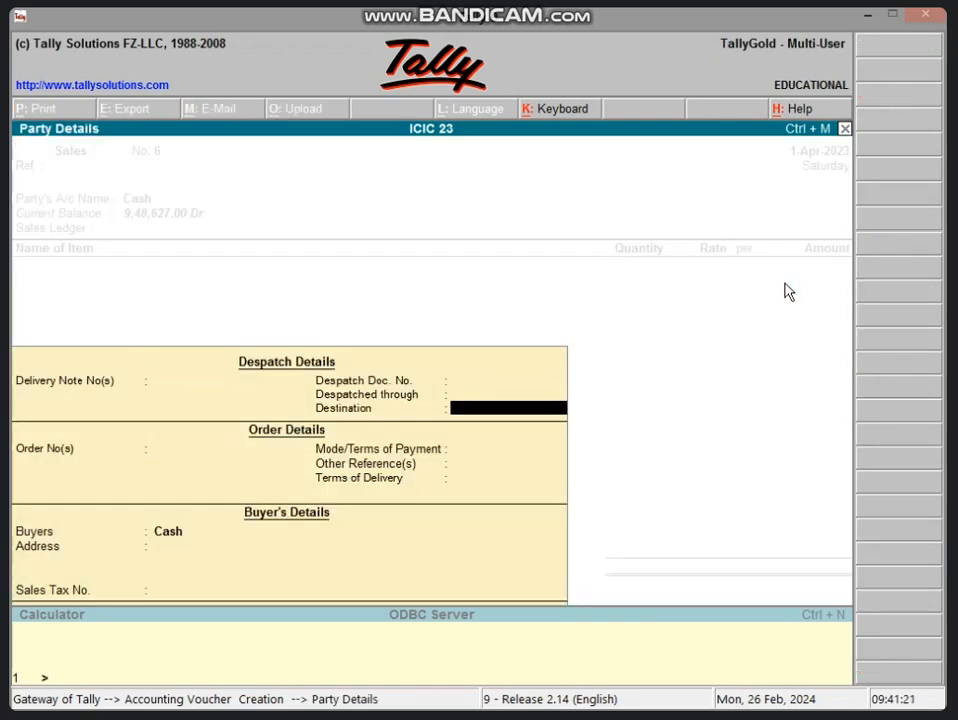
{"action": "key", "text": "ctrl+a"}
{"action": "key", "text": "Return"}
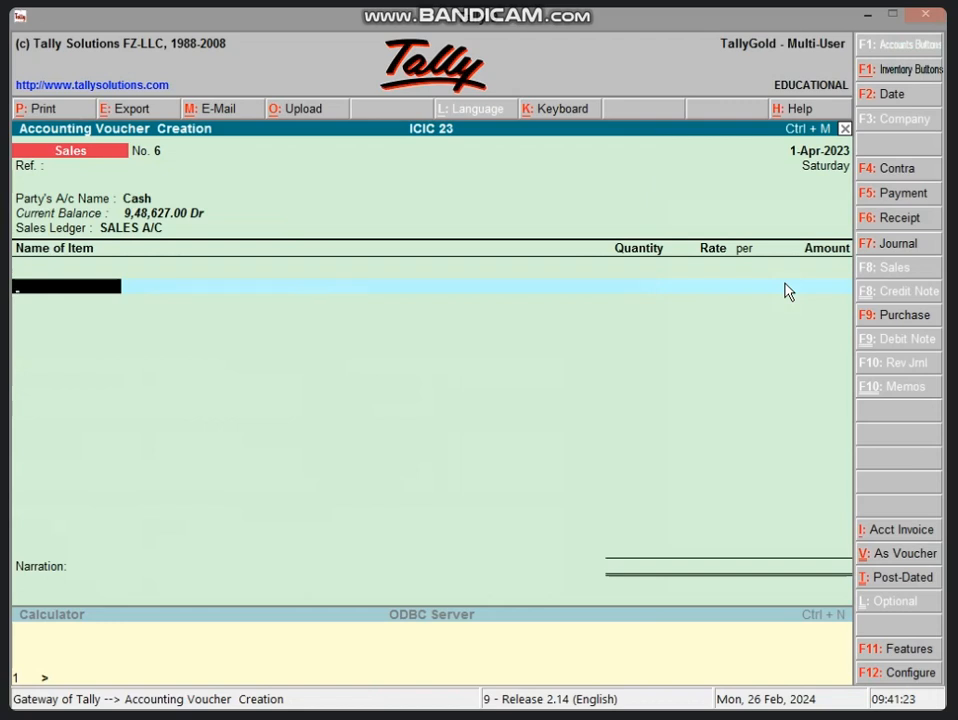
Step: Examine the COMPUTER stock available in each godown through the sales voucher's item allocations, and leave the allocations without entering a quantity
{"action": "type", "text": "C"}
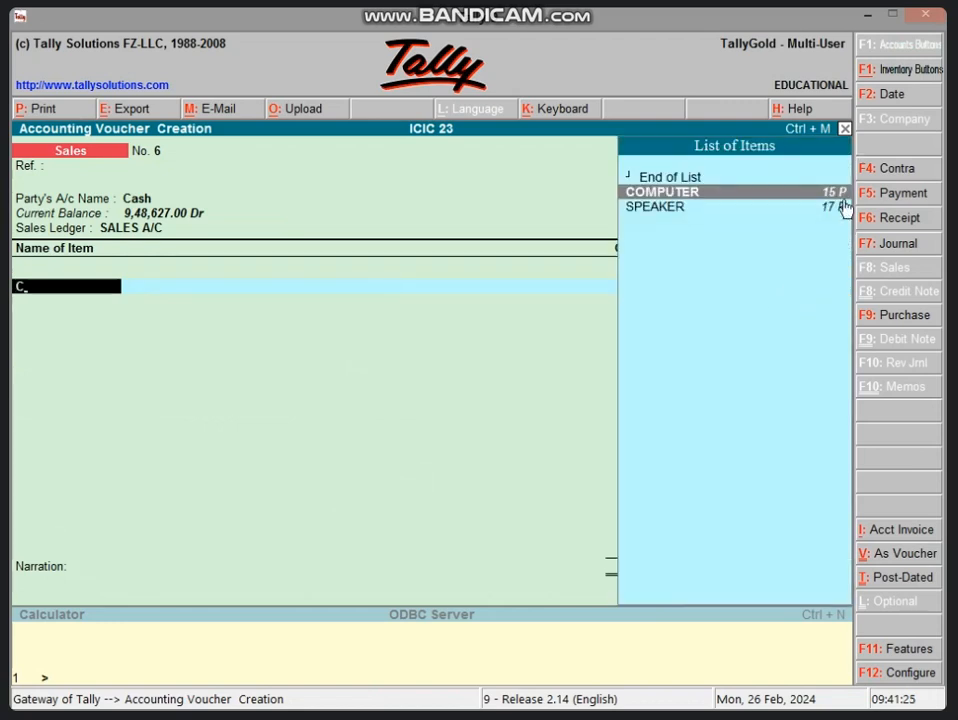
{"action": "key", "text": "Return"}
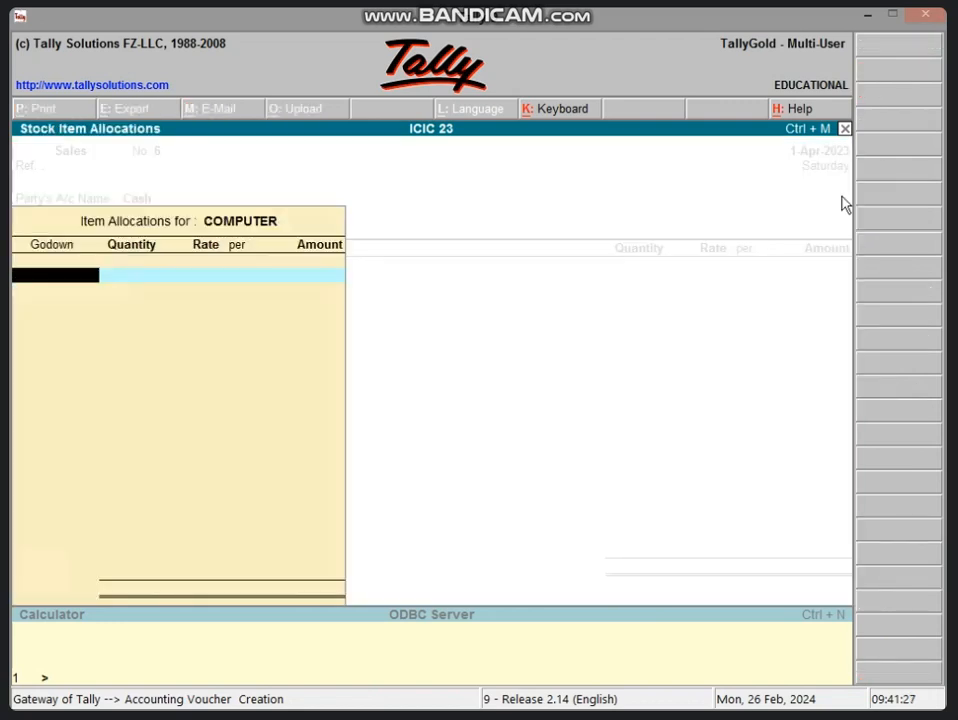
{"action": "type", "text": "M"}
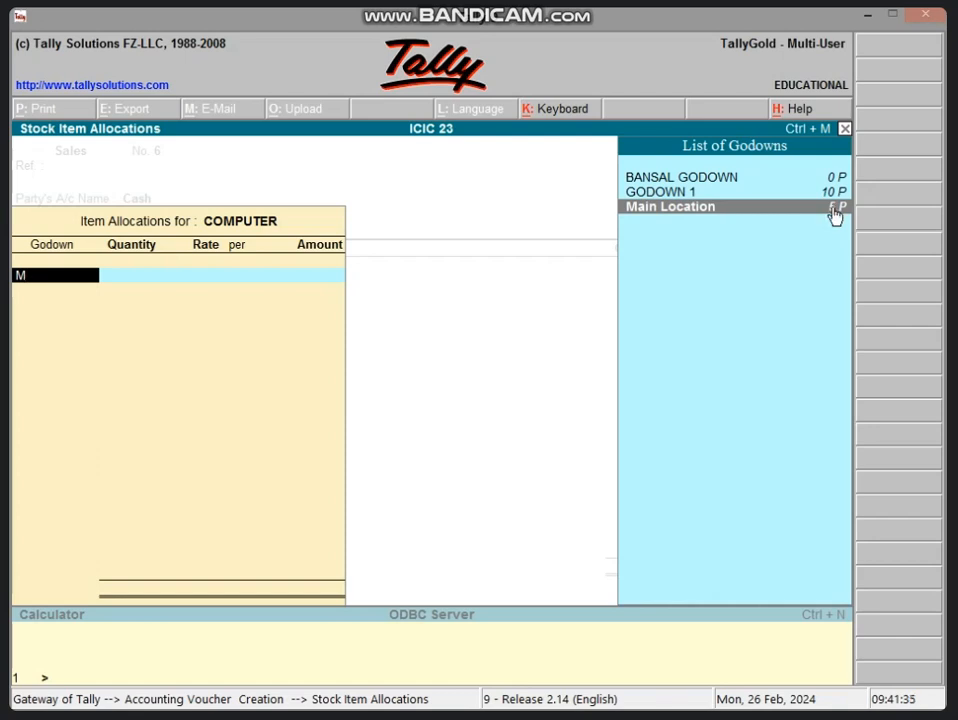
{"action": "key", "text": "Up"}
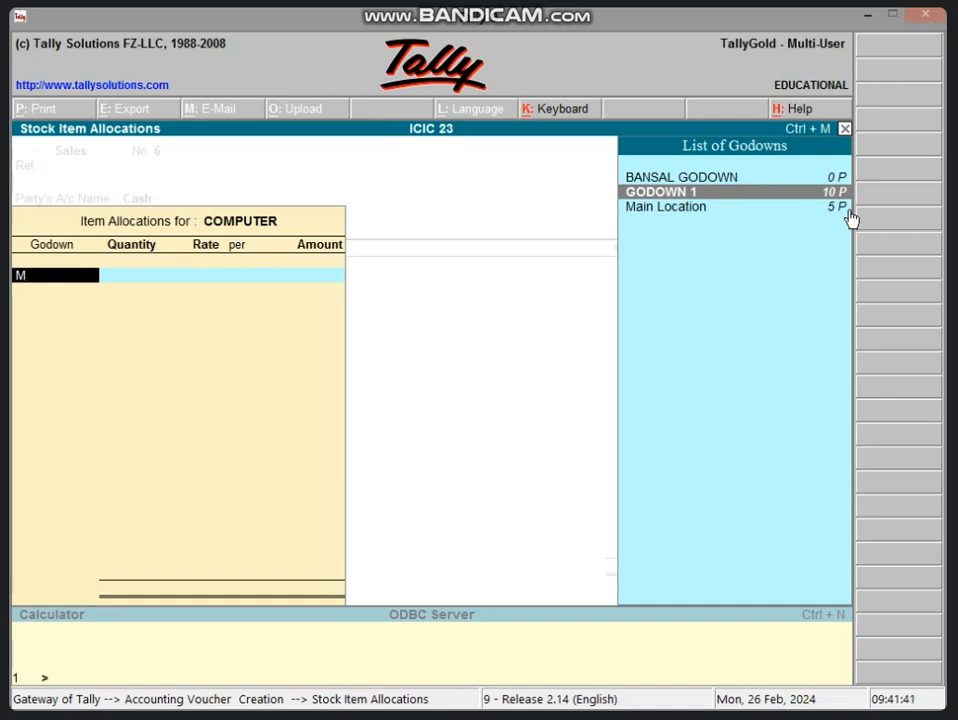
{"action": "key", "text": "Return"}
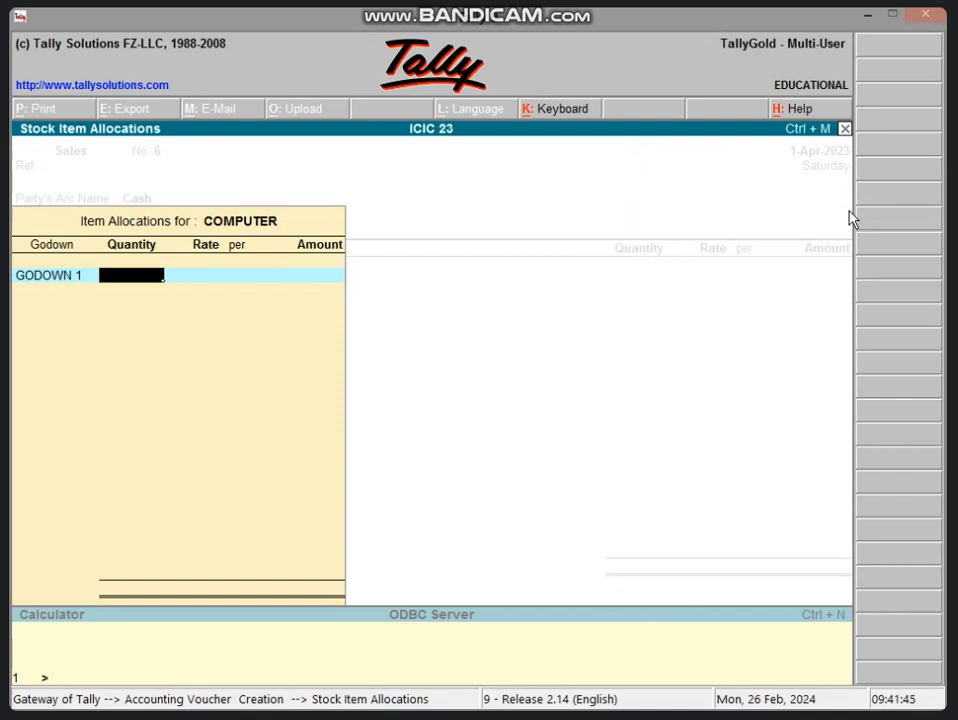
{"action": "key", "text": "BackSpace"}
{"action": "key", "text": "Down"}
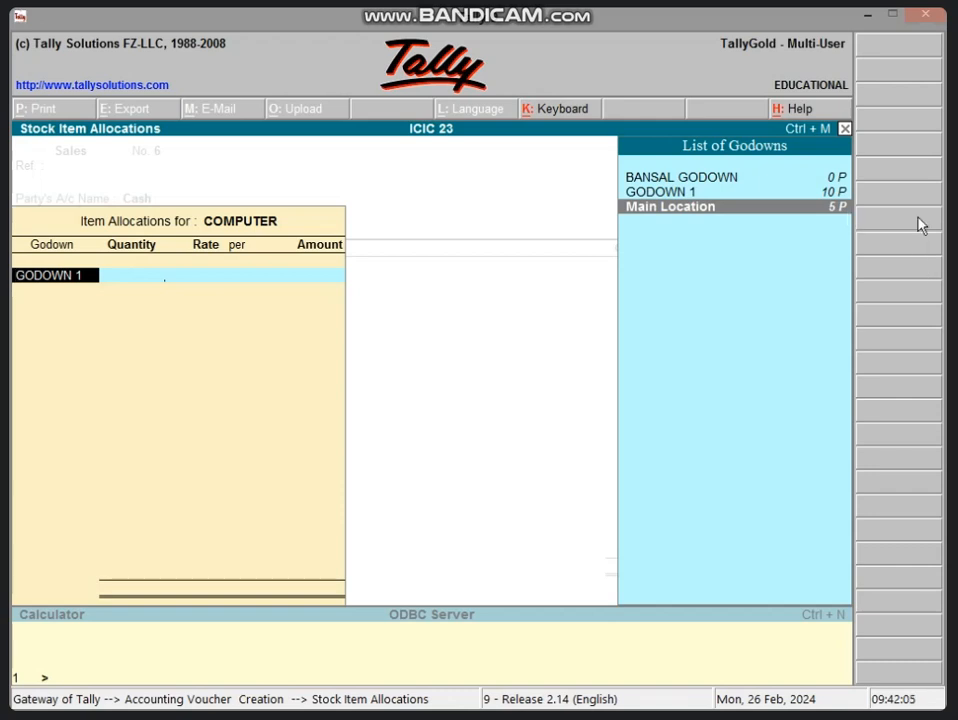
{"action": "key", "text": "BackSpace"}
{"action": "key", "text": "Escape"}
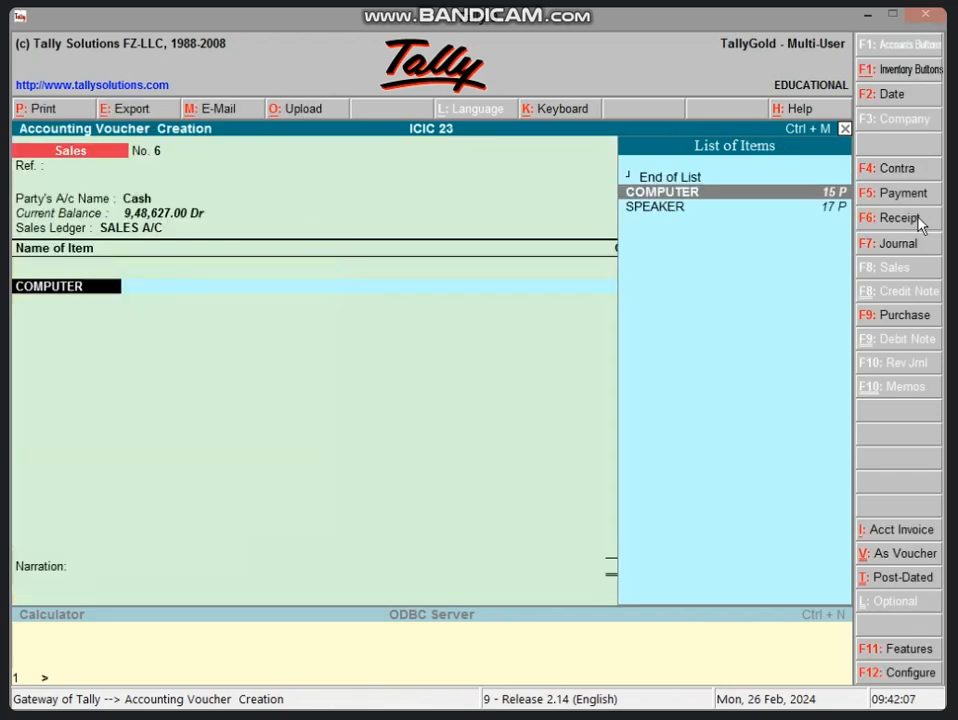
Step: Abandon the sales voucher without saving and return to the Gateway of Tally
{"action": "key", "text": "Escape"}
{"action": "key", "text": "Escape"}
{"action": "key", "text": "Return"}
{"action": "key", "text": "Escape"}
{"action": "key", "text": "Escape"}
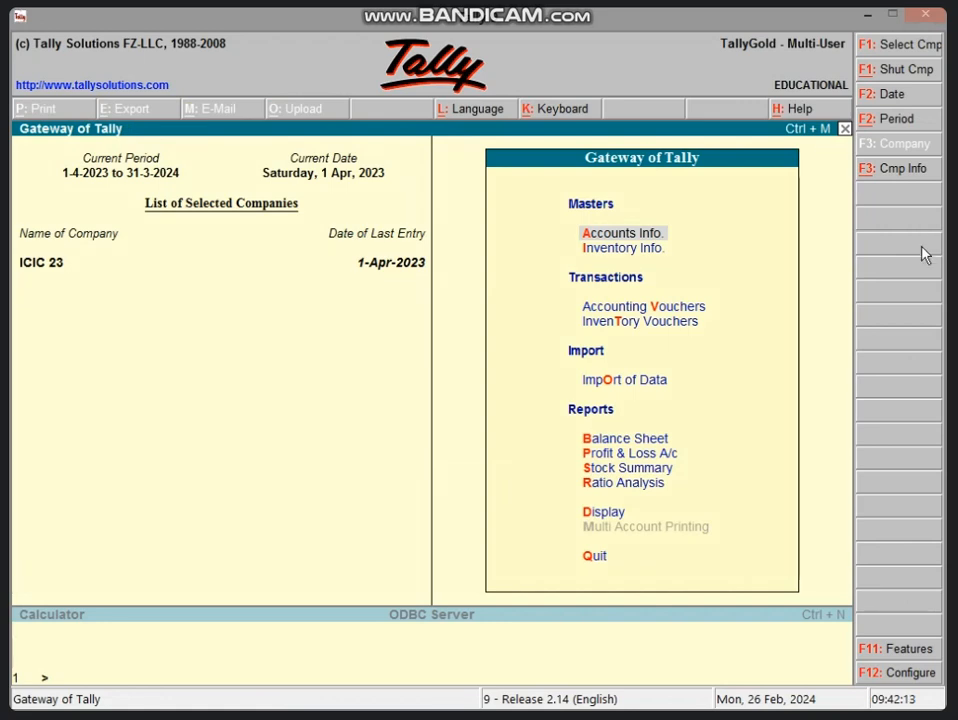
Step: Open a stock journal inventory voucher and enter COMPUTER from GODOWN 1 as the source item
{"action": "left_click", "coordinate": [649, 326]}
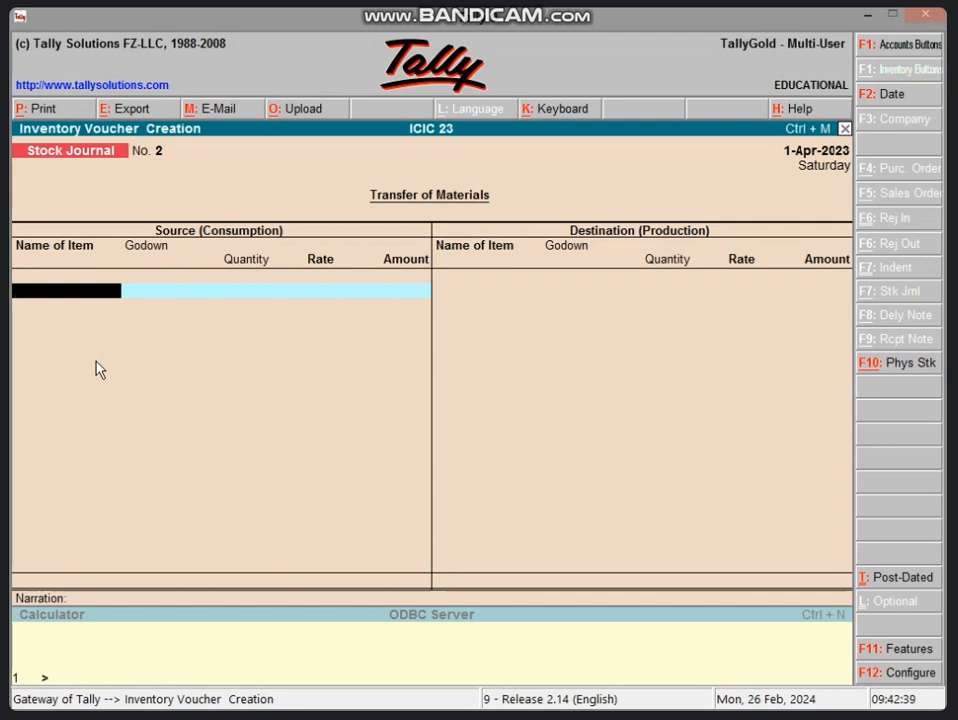
{"action": "type", "text": "C"}
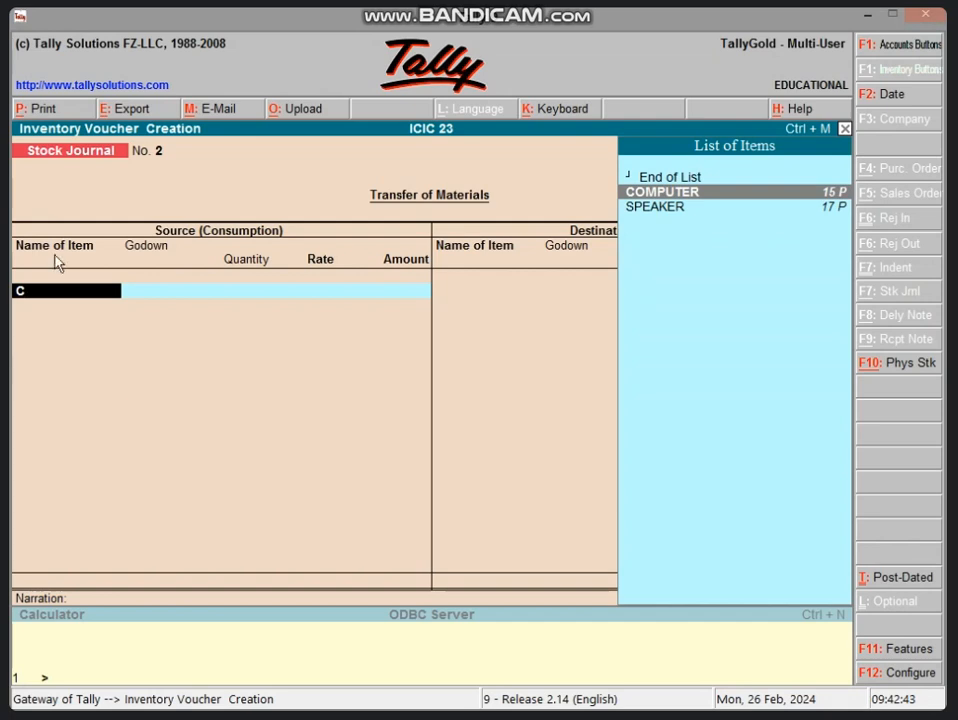
{"action": "key", "text": "Return"}
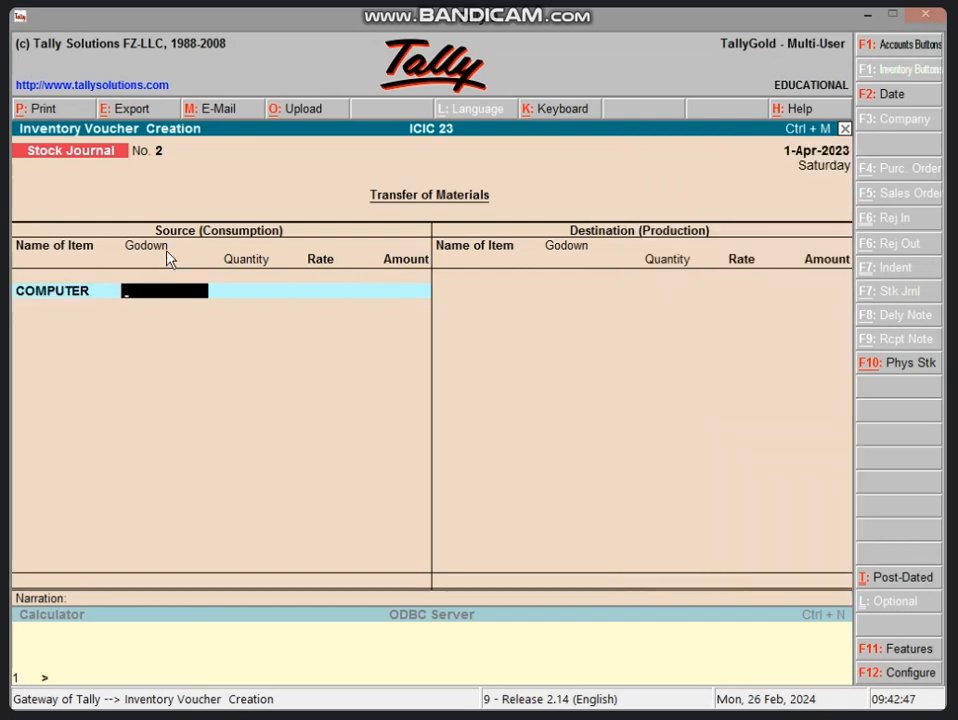
{"action": "type", "text": "M"}
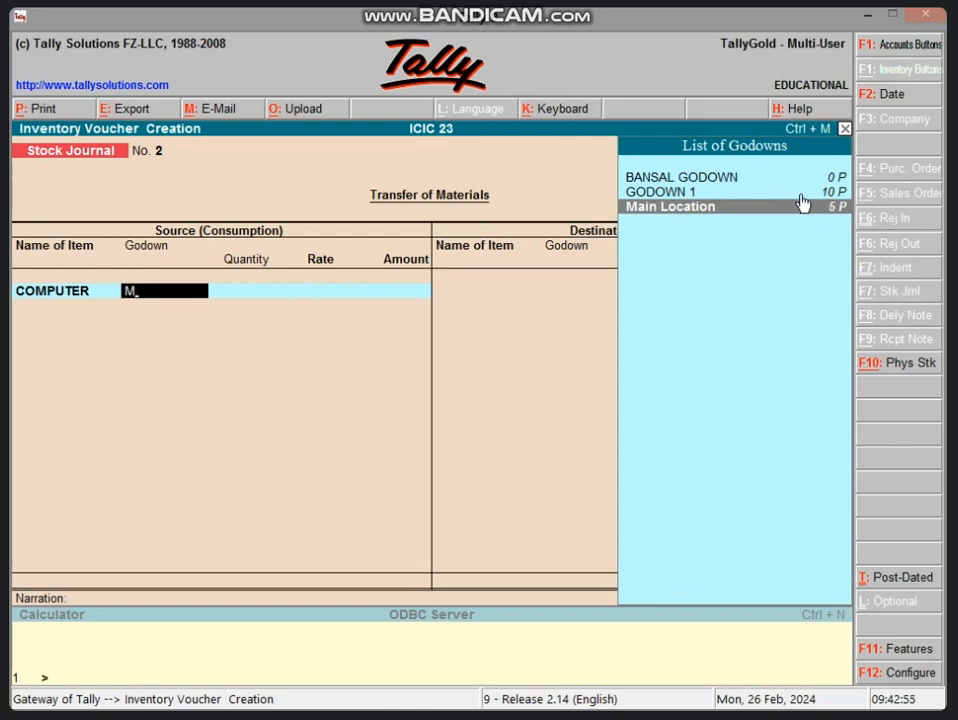
{"action": "key", "text": "Up"}
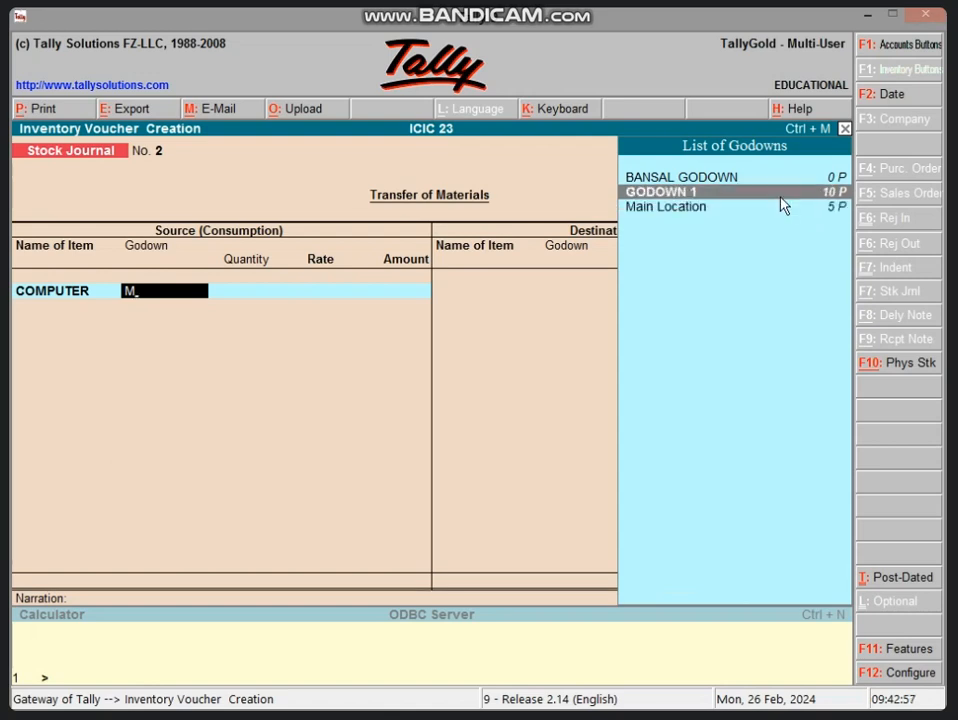
{"action": "key", "text": "Return"}
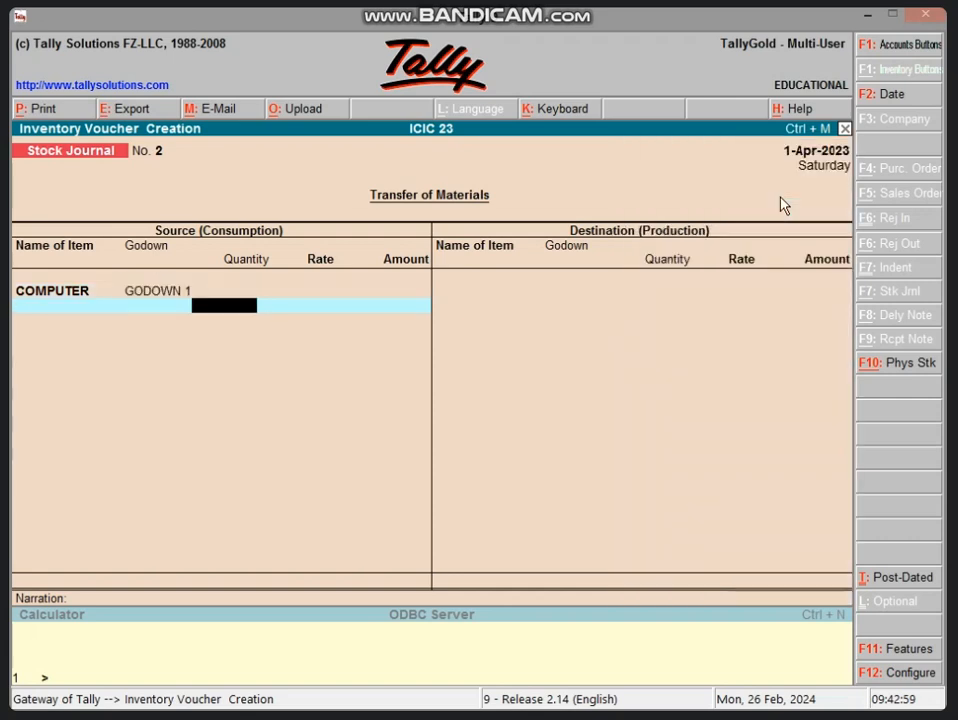
Step: Set the source COMPUTER quantity to 5, keep the rate of 16,000.00, and finish the source item list
{"action": "type", "text": "5"}
{"action": "key", "text": "Return"}
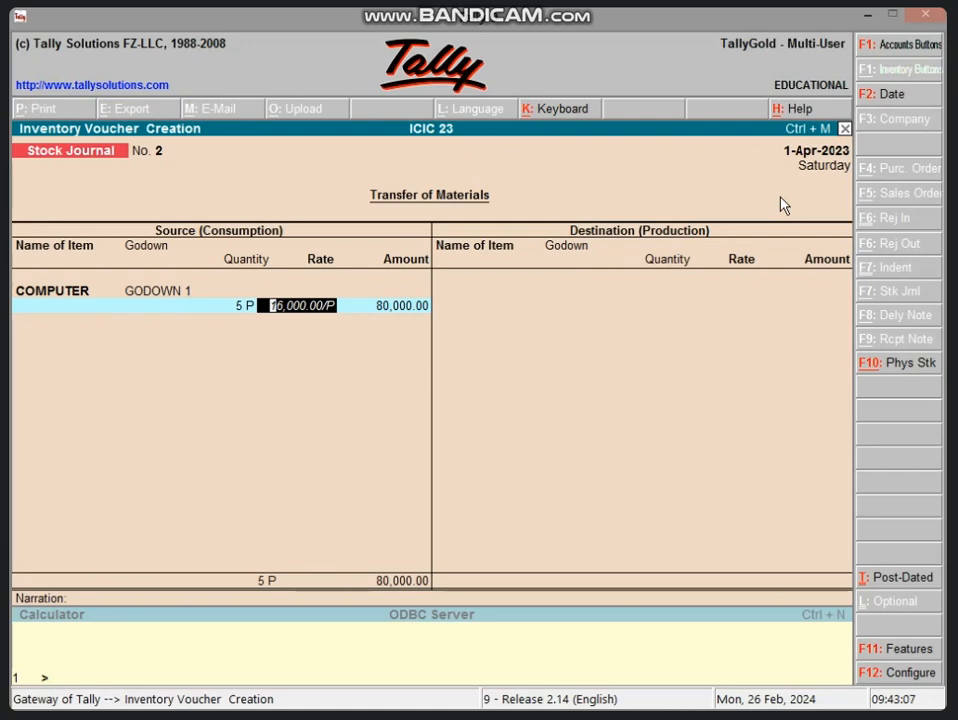
{"action": "key", "text": "Return"}
{"action": "key", "text": "Return"}
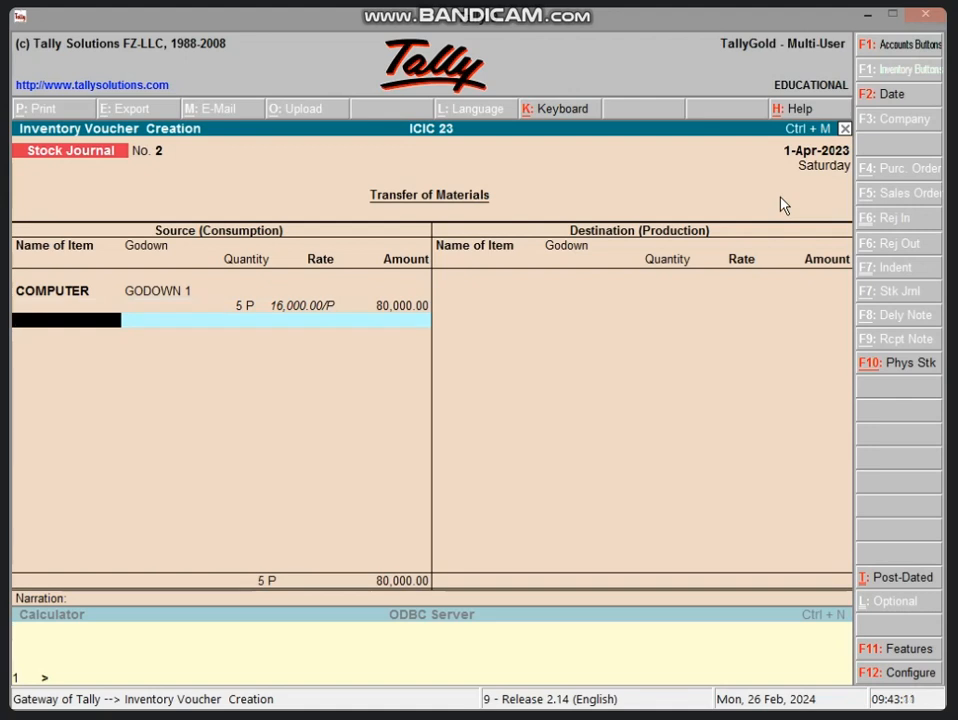
{"action": "key", "text": "Return"}
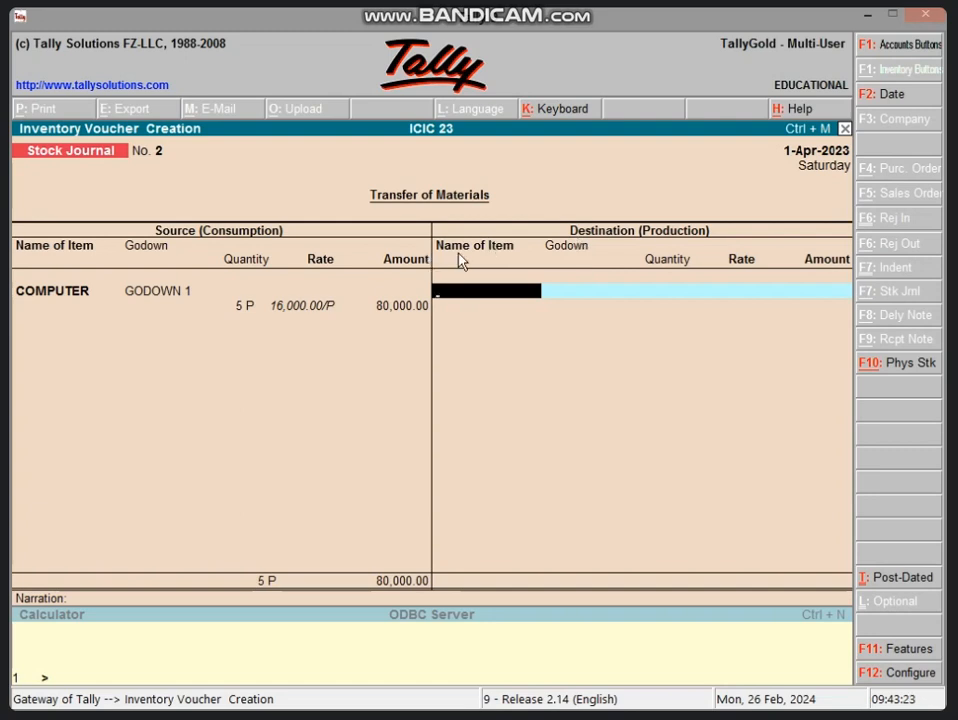
Step: Enter COMPUTER as the stock journal's destination item and allocate it to Main Location
{"action": "type", "text": "C"}
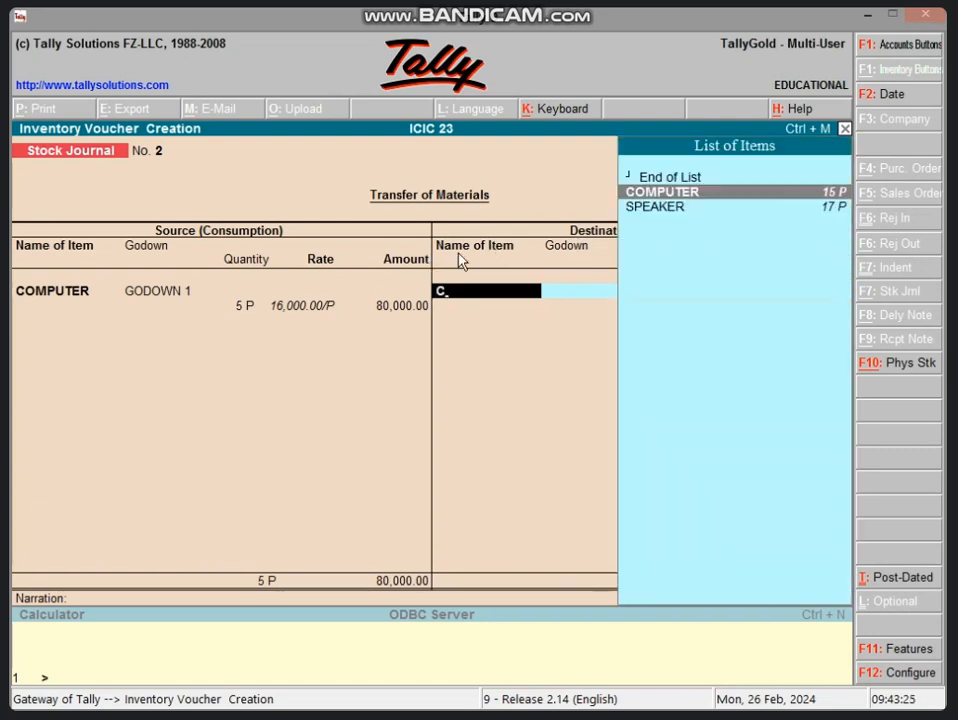
{"action": "key", "text": "Return"}
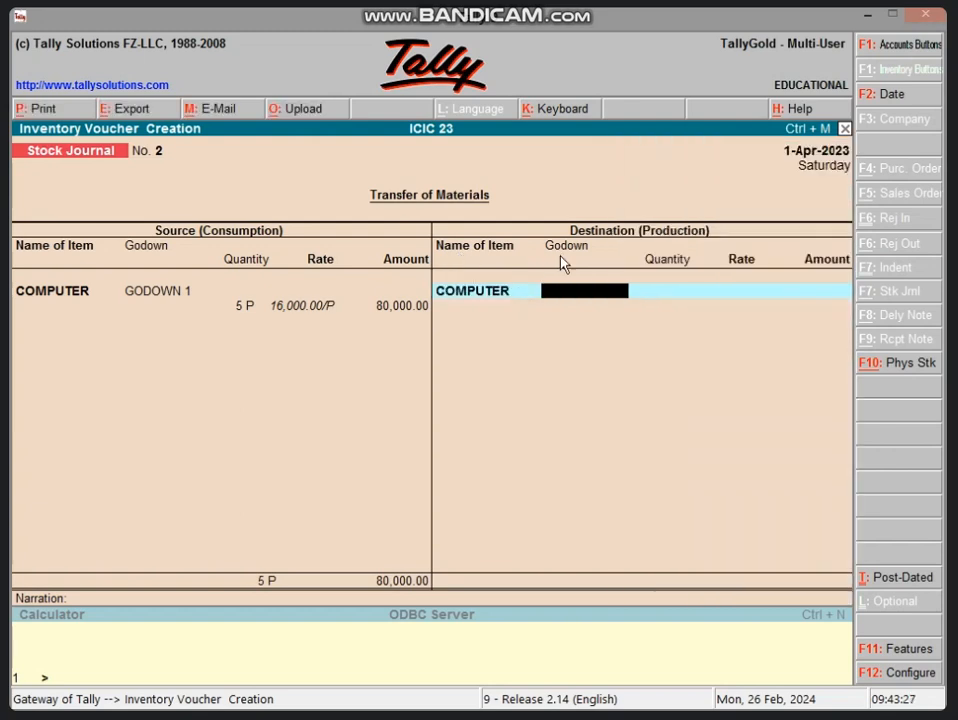
{"action": "type", "text": "M"}
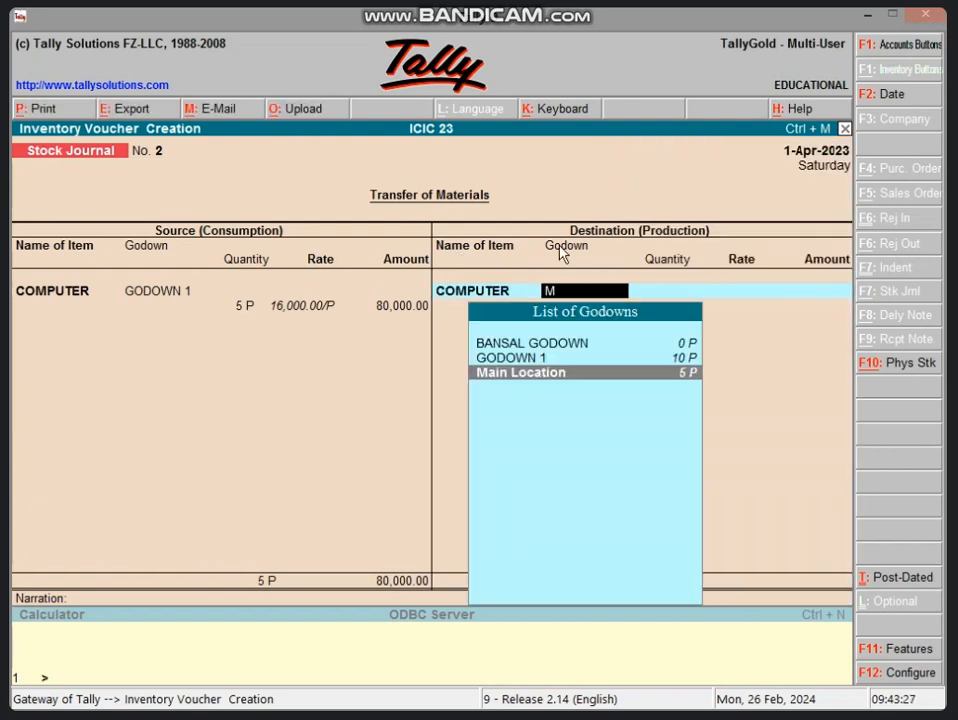
{"action": "left_click", "coordinate": [618, 383]}
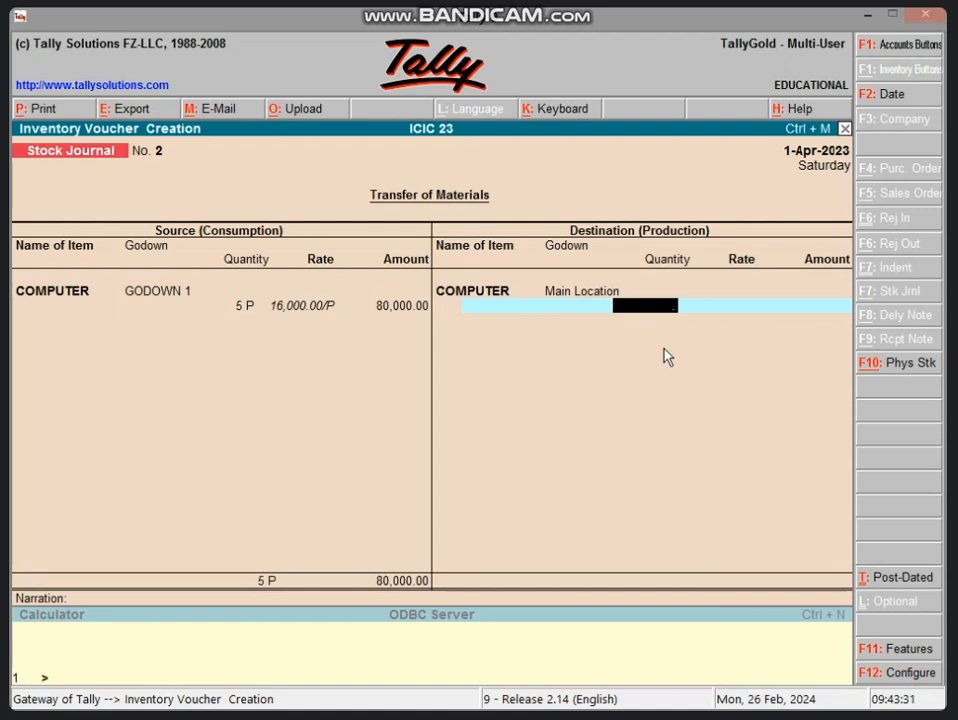
Step: Set the destination COMPUTER quantity to 1 at the rate of 16,000.00 and save the stock journal
{"action": "type", "text": "1"}
{"action": "key", "text": "Return"}
{"action": "key", "text": "Return"}
{"action": "key", "text": "Return"}
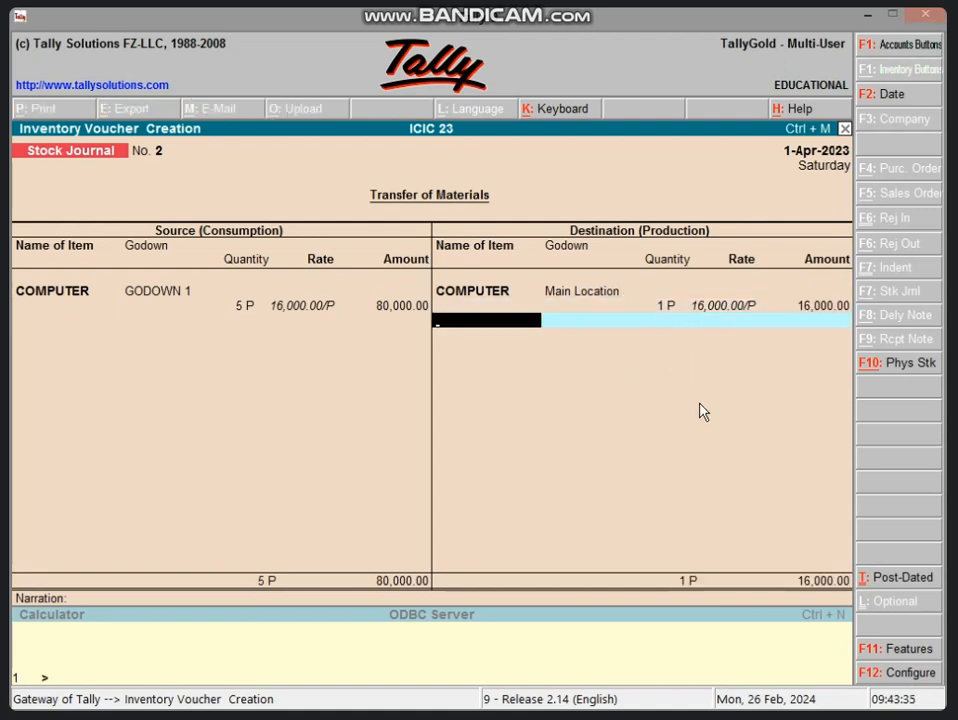
{"action": "key", "text": "Return"}
{"action": "key", "text": "Return"}
{"action": "key", "text": "Return"}
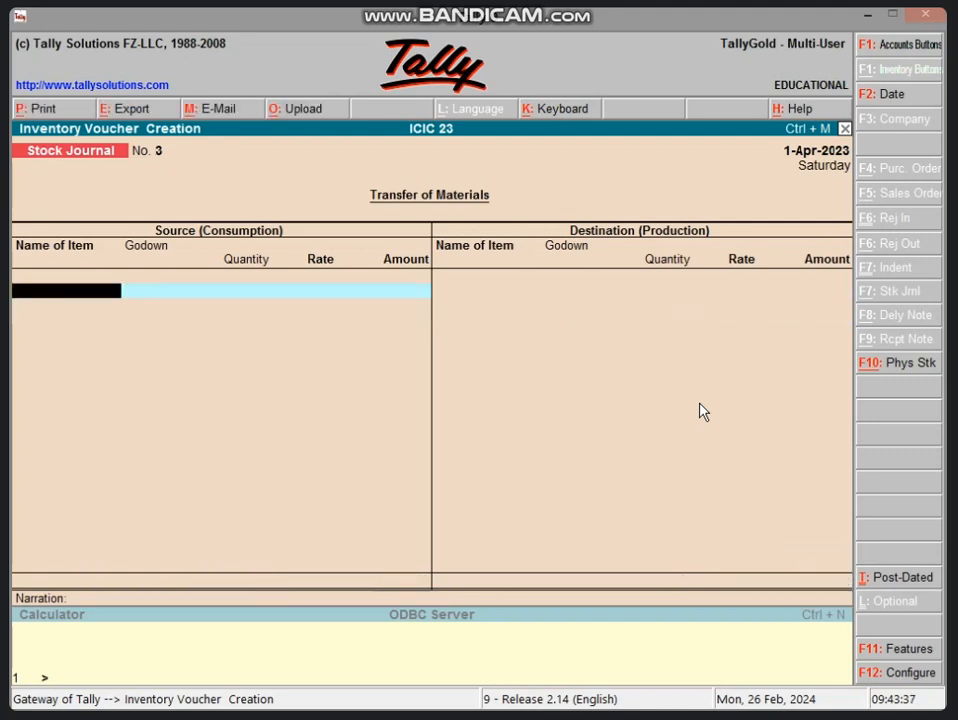
Step: Reopen the previous stock journal, set the destination COMPUTER quantity to 5, and save the voucher again
{"action": "key", "text": "Page_Up"}
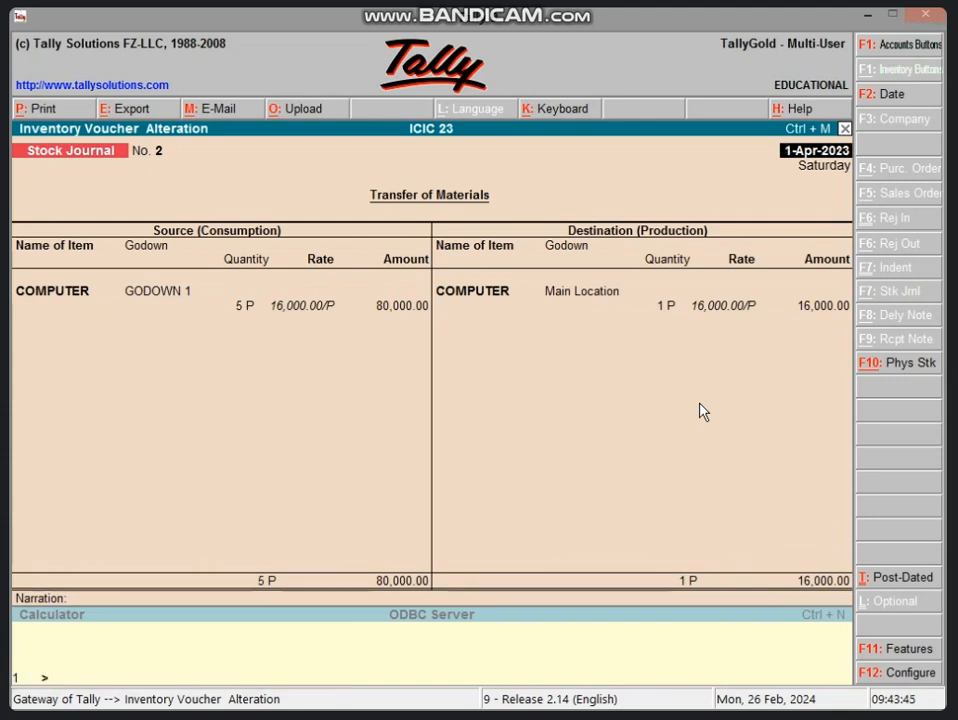
{"action": "left_click", "coordinate": [676, 311]}
{"action": "type", "text": "56"}
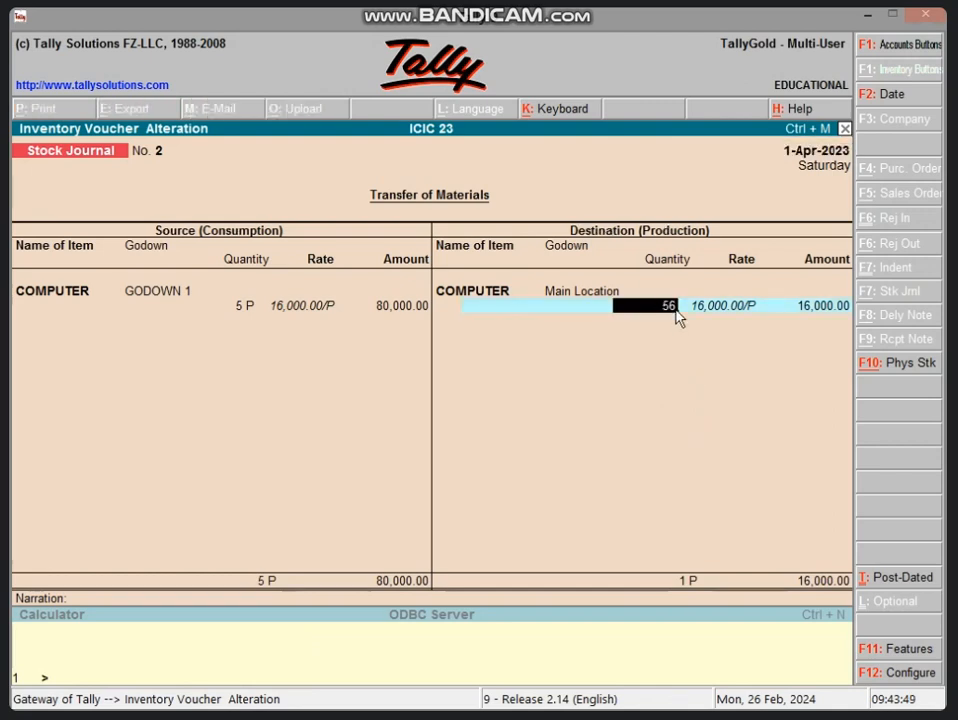
{"action": "key", "text": "BackSpace"}
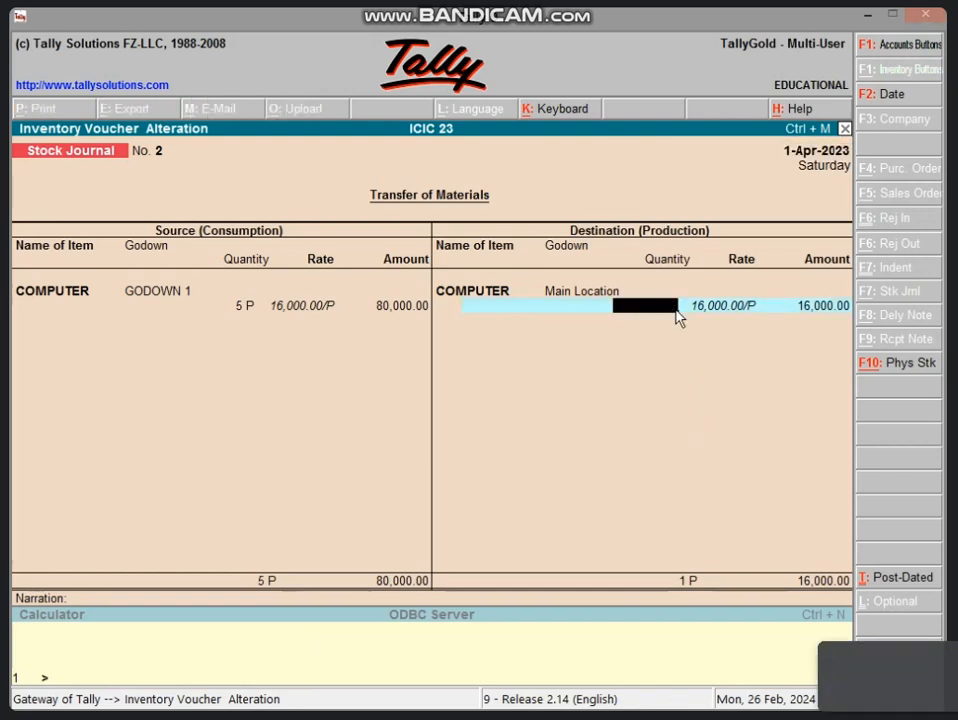
{"action": "key", "text": "Return"}
{"action": "key", "text": "Return"}
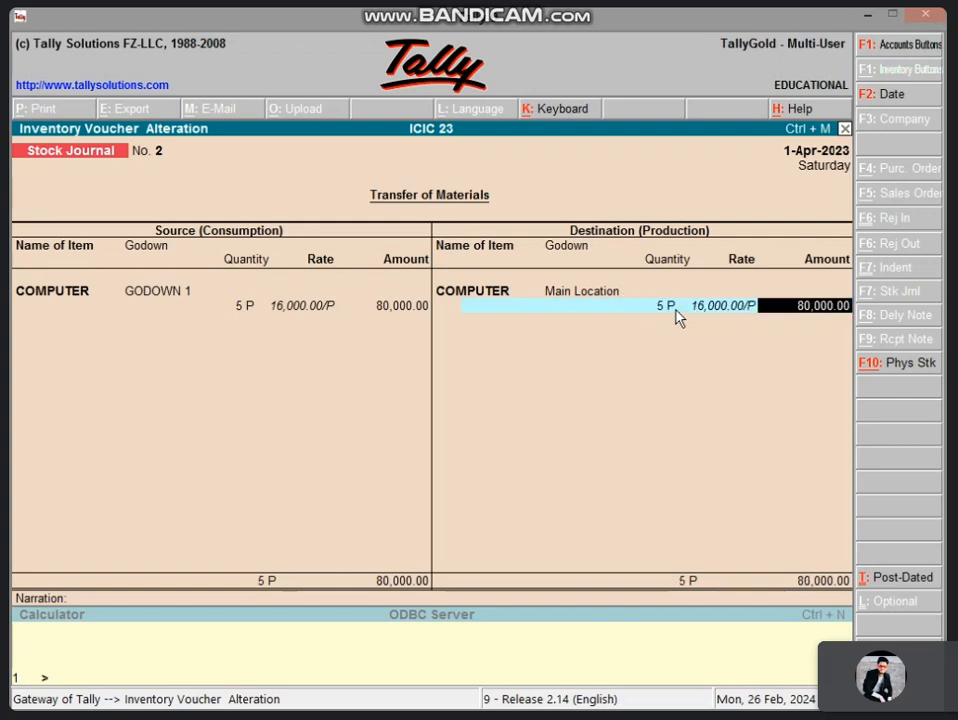
{"action": "key", "text": "Return"}
{"action": "key", "text": "Return"}
{"action": "key", "text": "Return"}
{"action": "key", "text": "Return"}
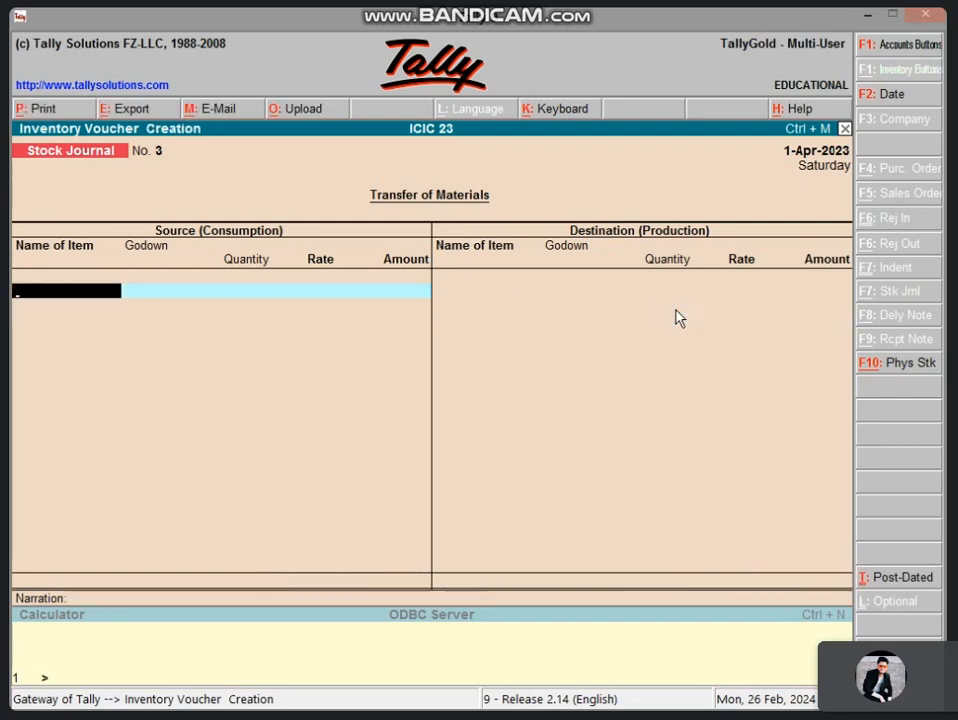
Step: Leave the new blank stock journal without saving and return to the Gateway of Tally
{"action": "key", "text": "space"}
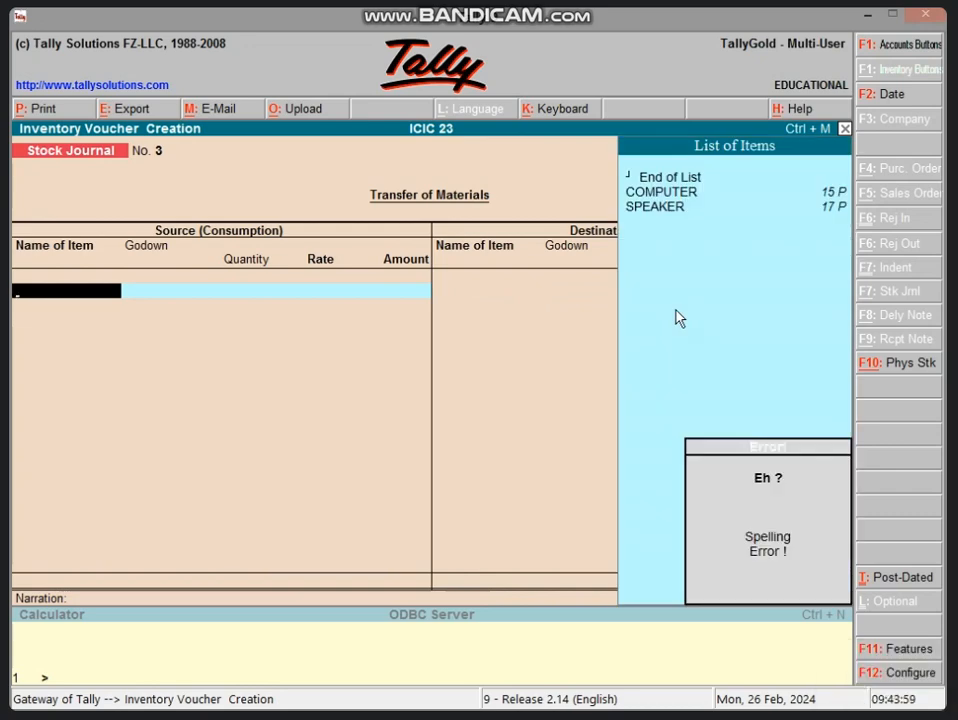
{"action": "key", "text": "Escape"}
{"action": "key", "text": "Return"}
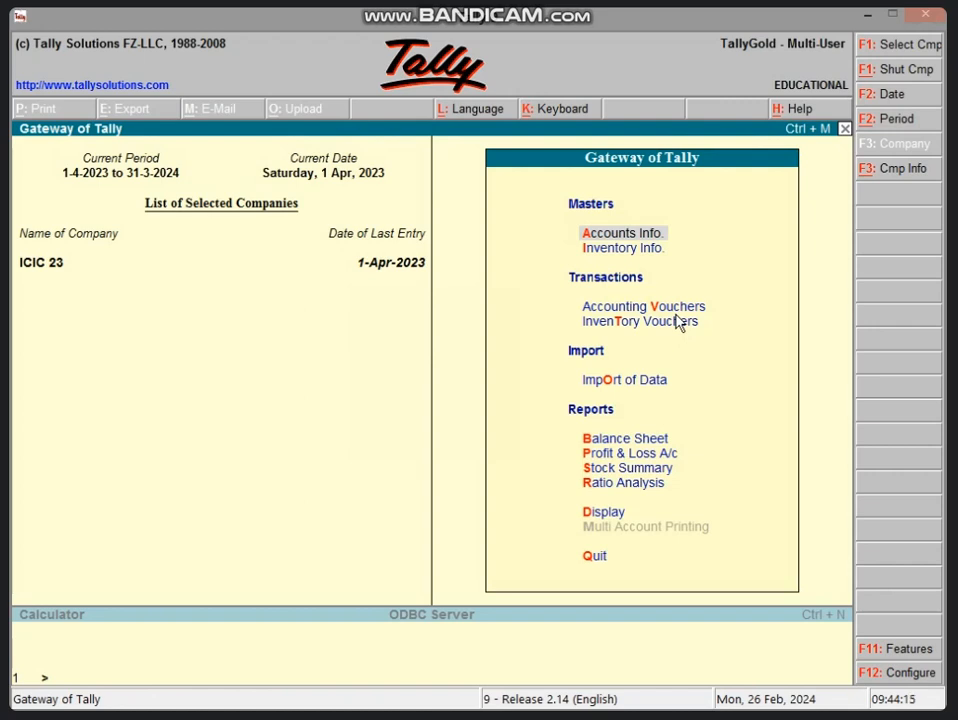
{"action": "key", "text": "v"}
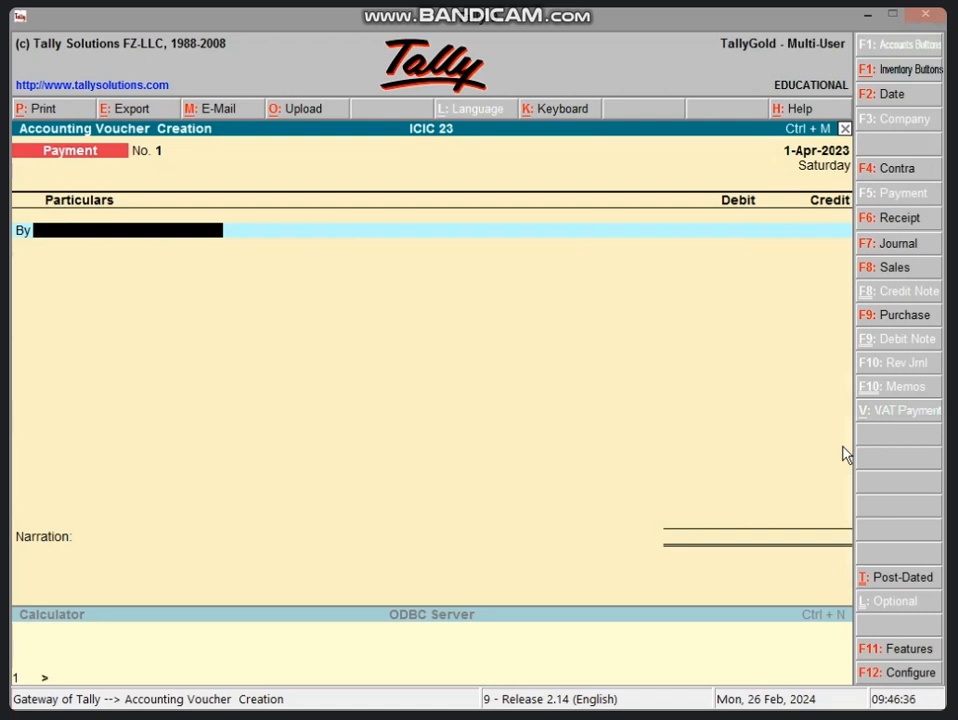
{"action": "key", "text": "Escape"}
{"action": "key", "text": "Escape"}
{"action": "key", "text": "Escape"}
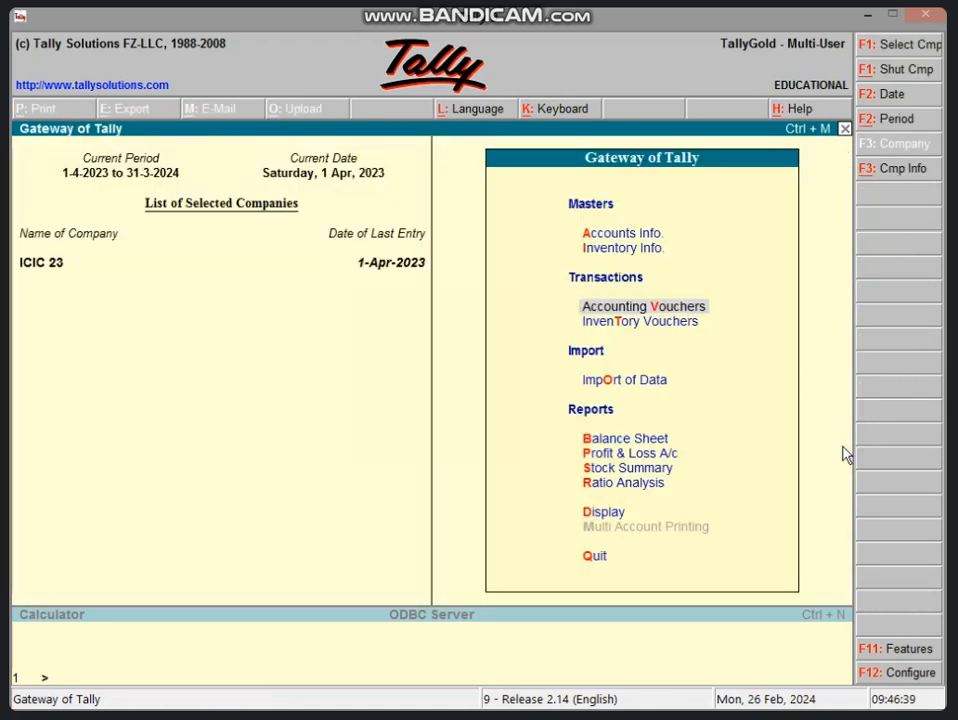